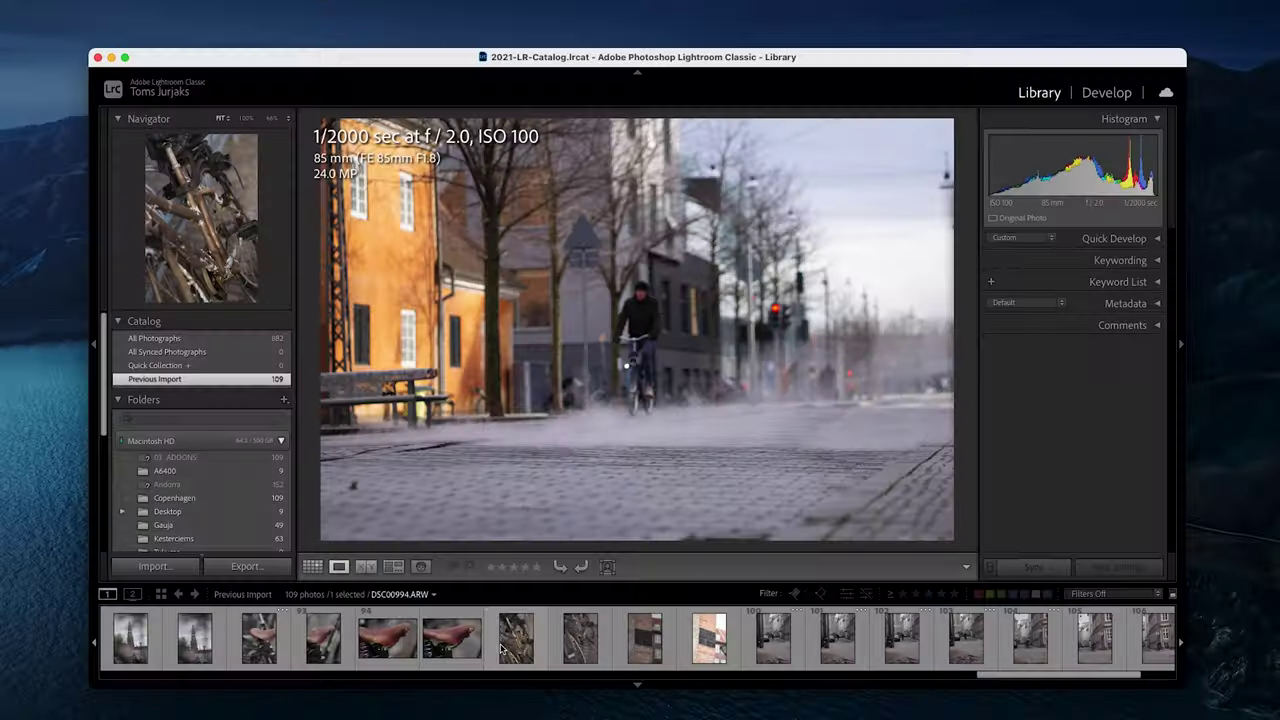
# Scroll through the filmstrip and open the blurry shot and another photo to review them.
pyautogui.hscroll(-5, 510, 648)
pyautogui.hscroll(-10, 510, 648)
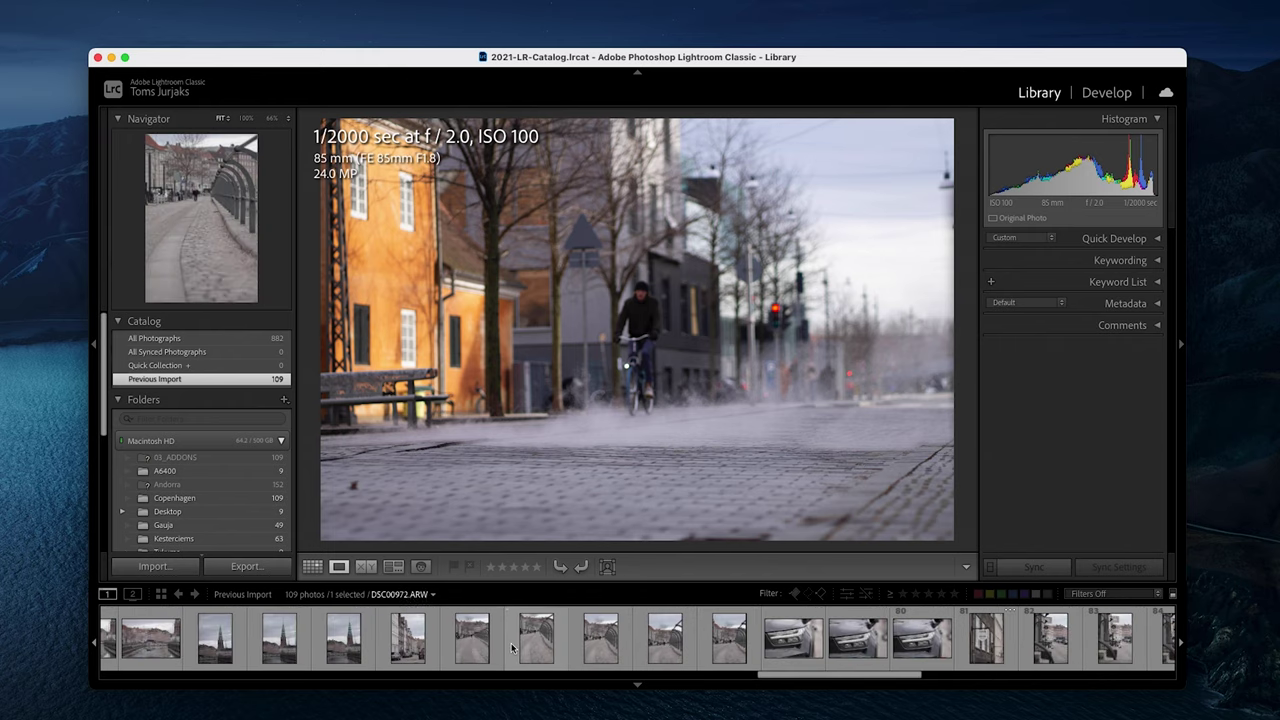
pyautogui.hscroll(-8, 512, 648)
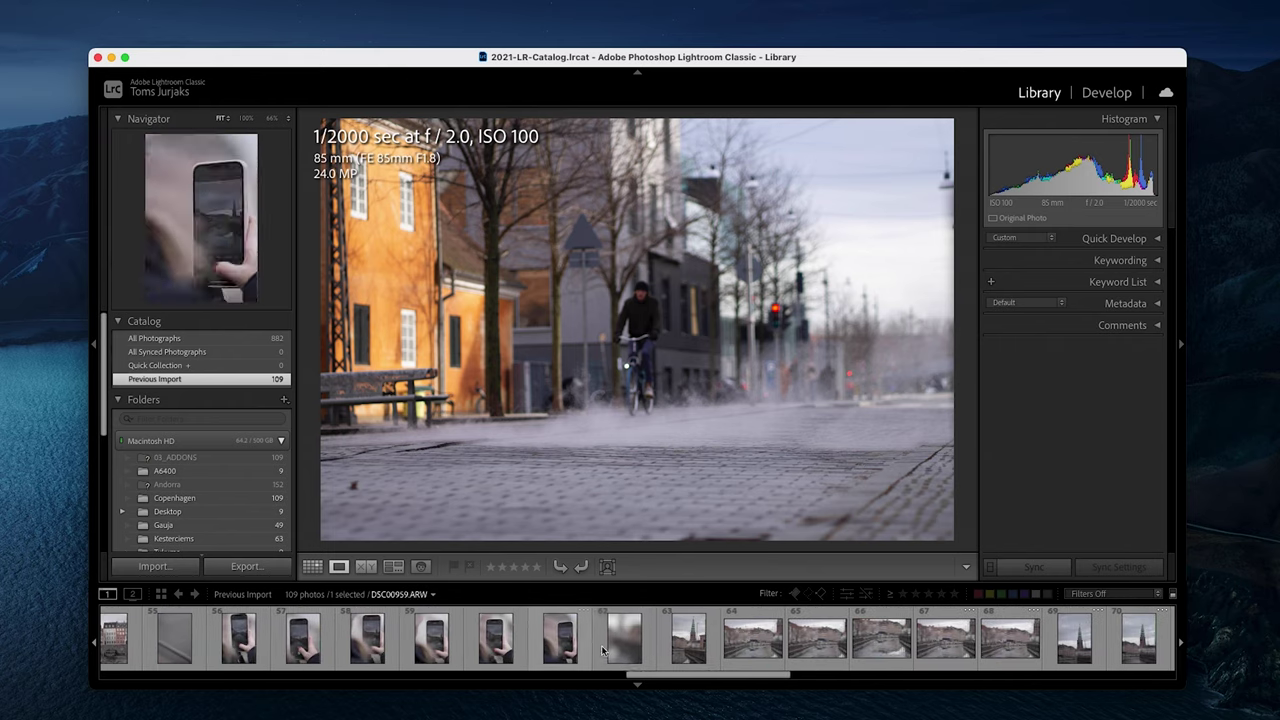
pyautogui.click(617, 648)
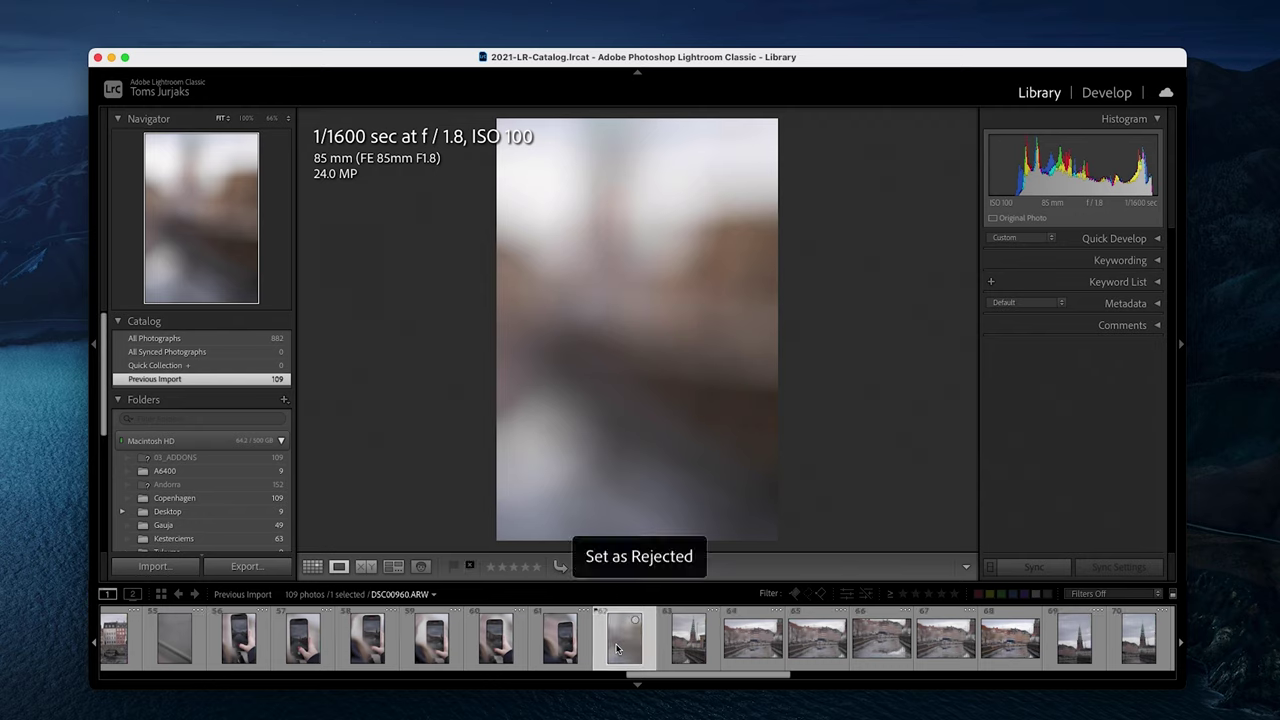
pyautogui.click(170, 660)
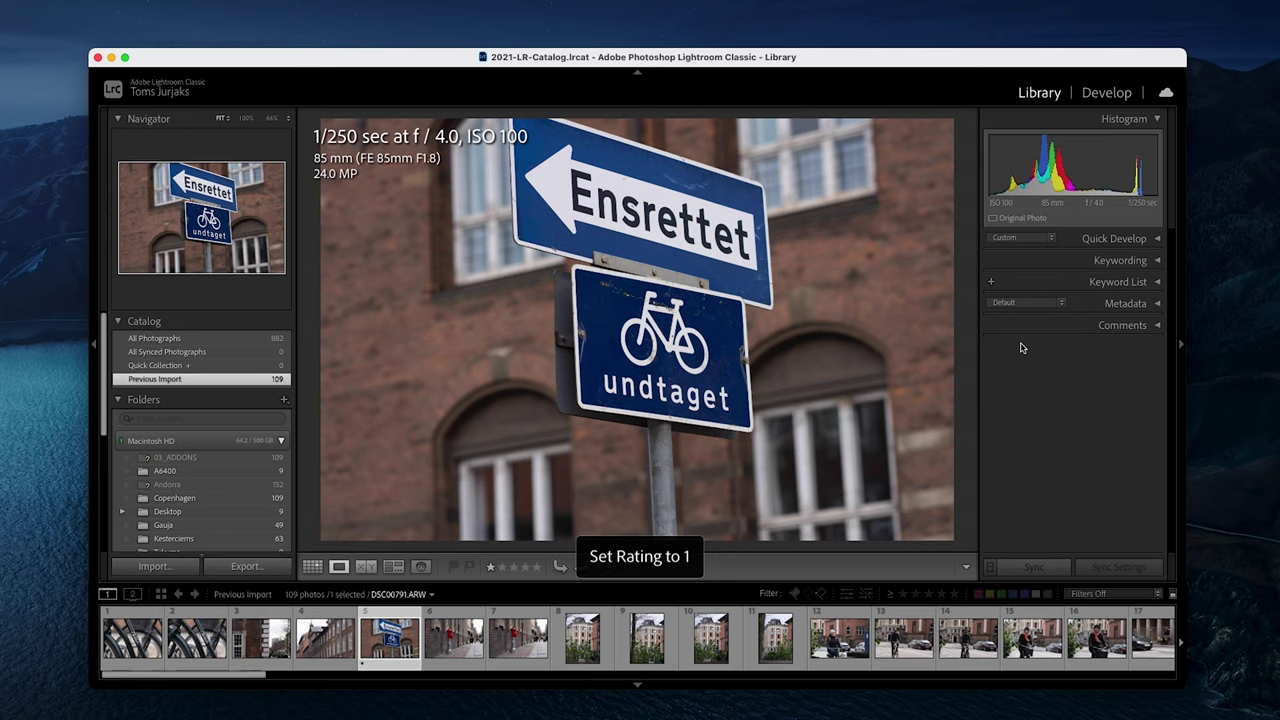
# Step through the hydrant and building photos, rate two shots two stars, and reject the cyclist shot.
pyautogui.press('Right')
pyautogui.press('Right')
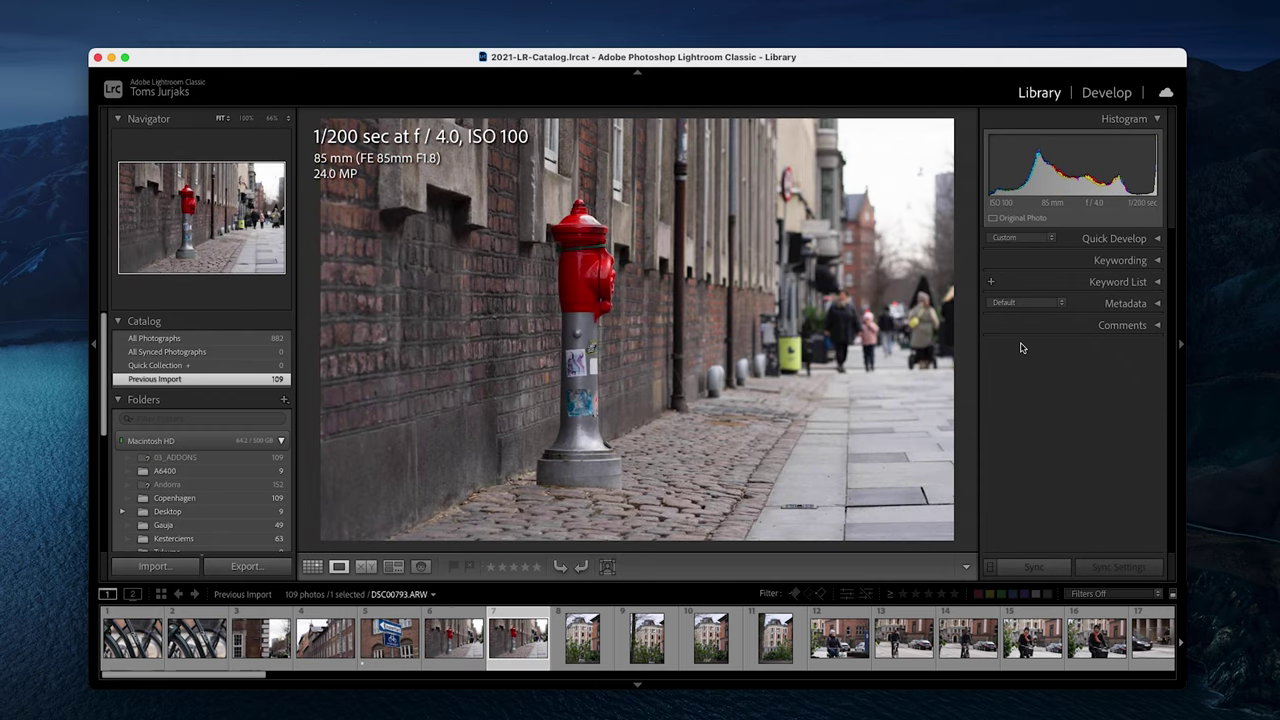
pyautogui.press('Right')
pyautogui.press('Right')
pyautogui.press('Right')
pyautogui.press('Right')
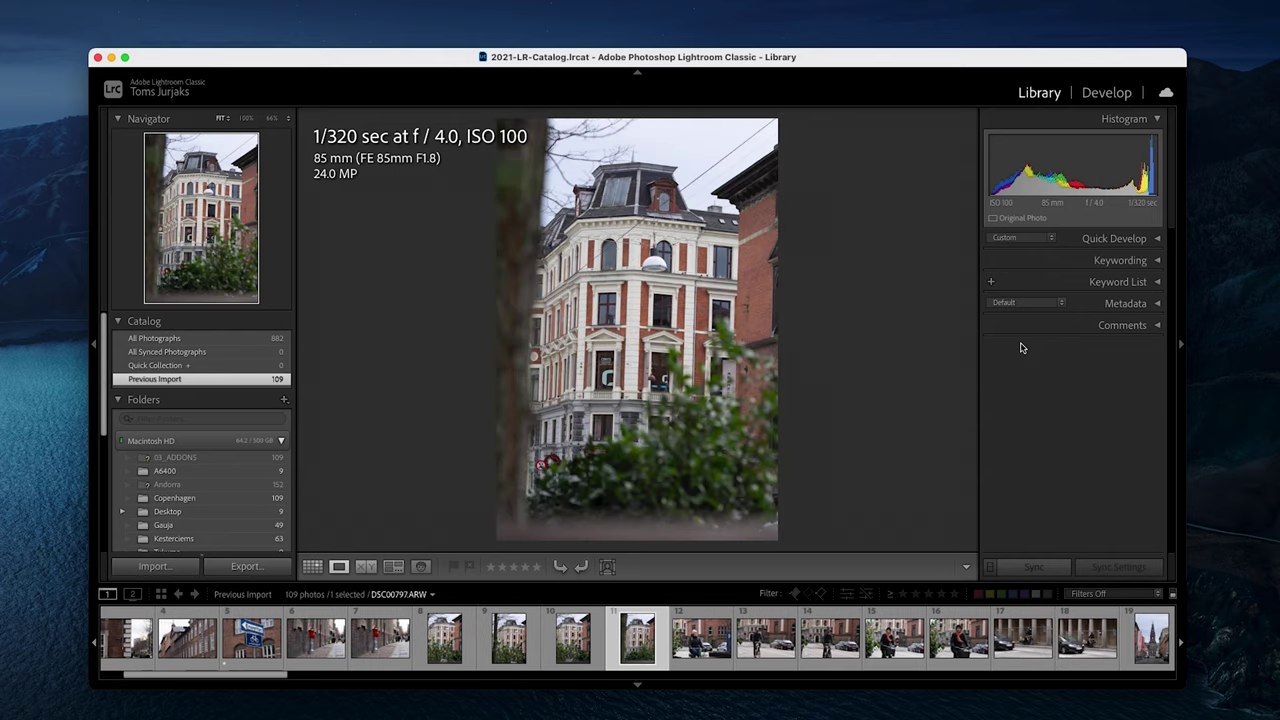
pyautogui.press('Left')
pyautogui.press('Left')
pyautogui.press('Left')
pyautogui.press('Right')
pyautogui.press('Right')
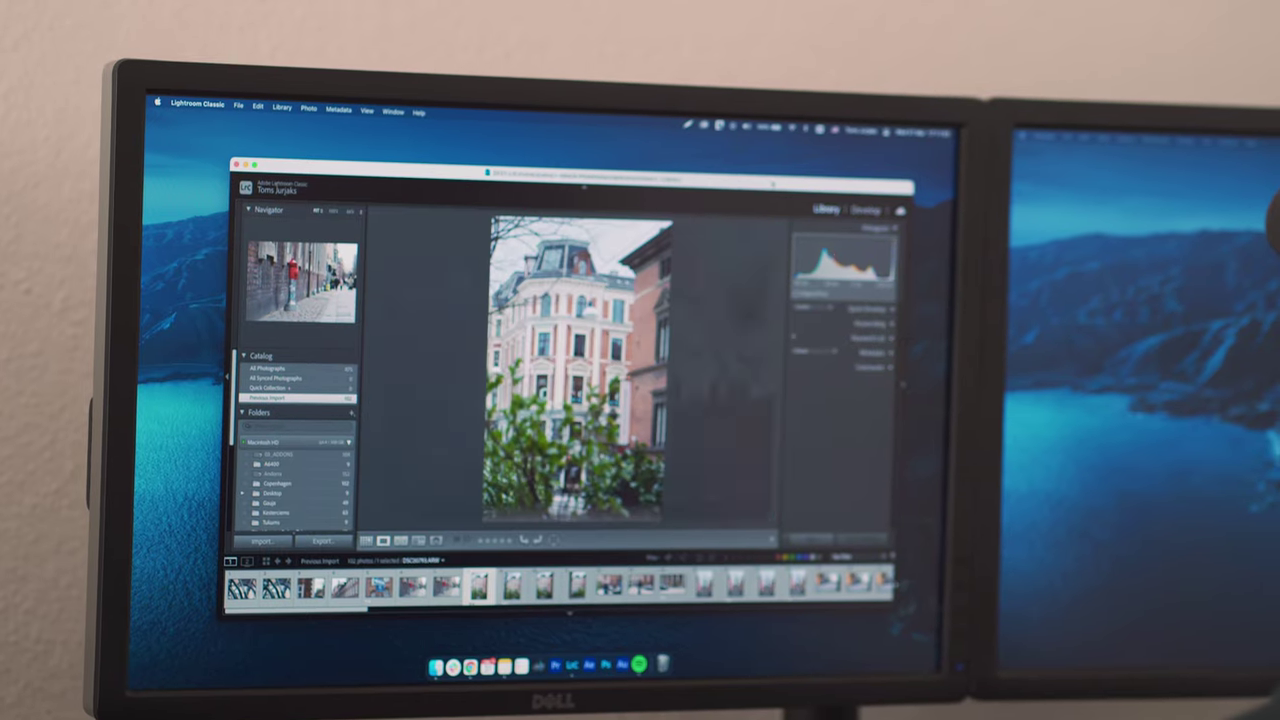
pyautogui.press('2')
pyautogui.press('Right')
pyautogui.press('2')
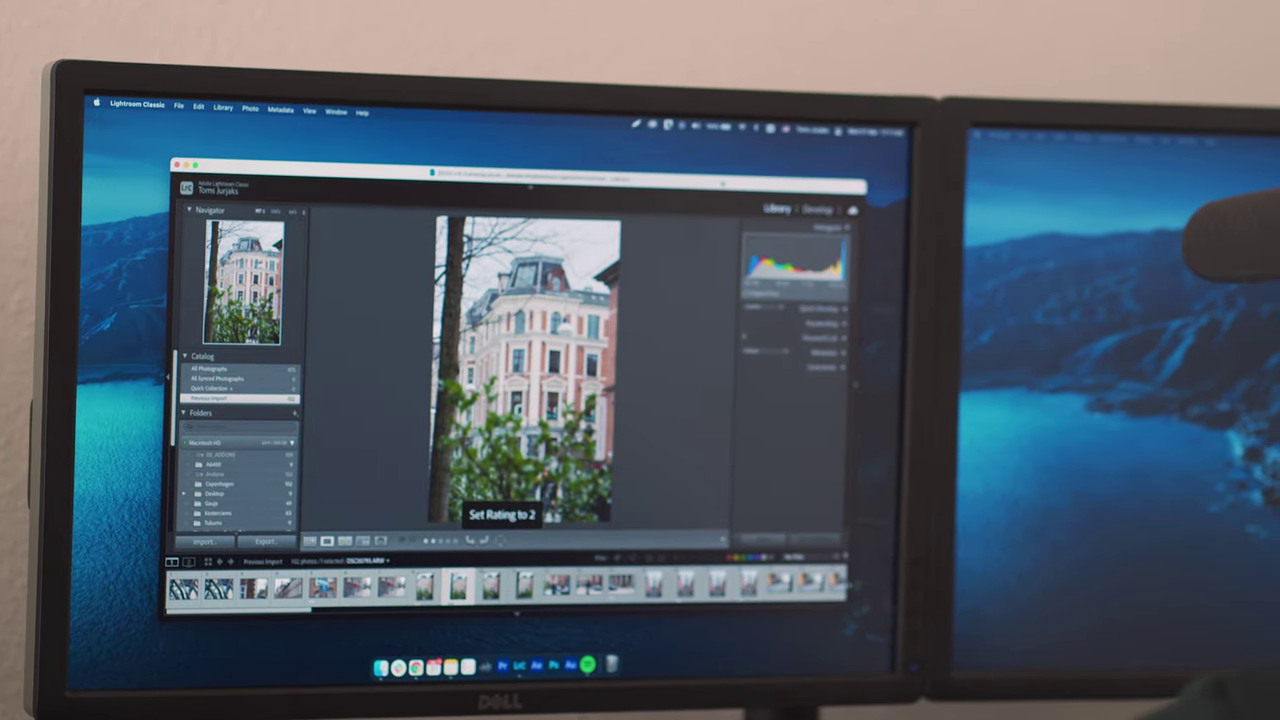
pyautogui.press('Right')
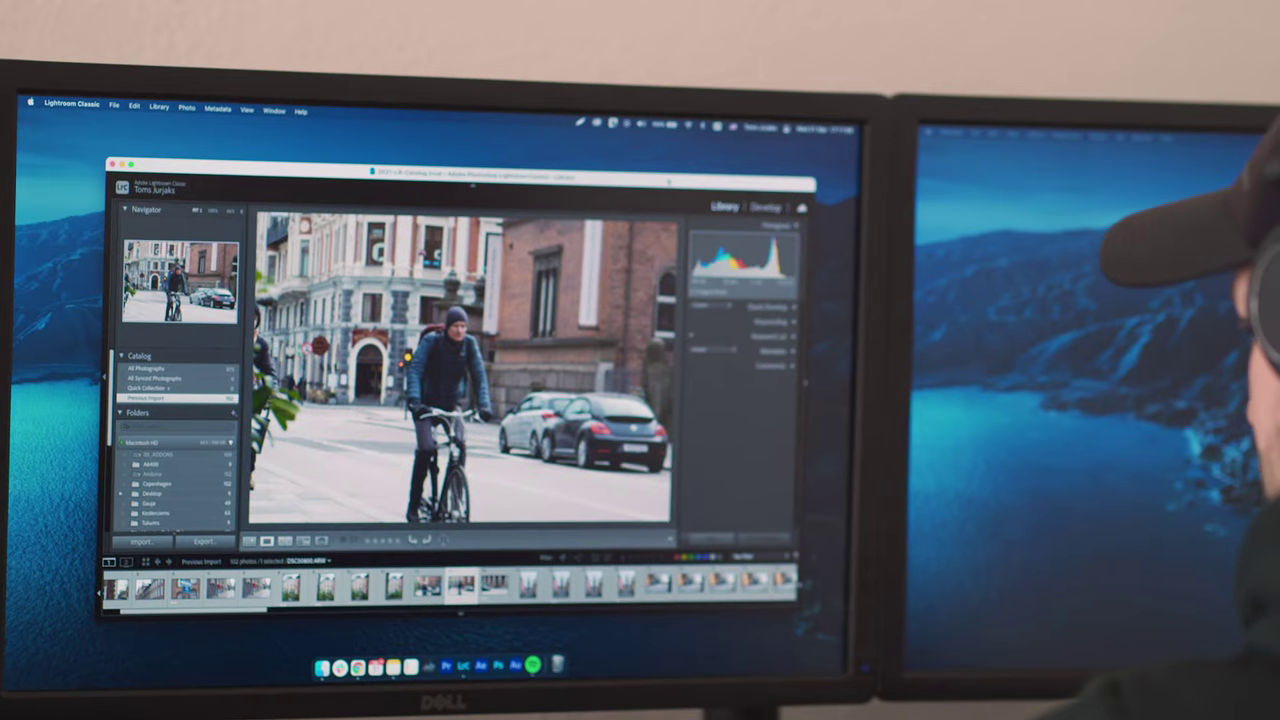
pyautogui.press('Right')
pyautogui.press('x')
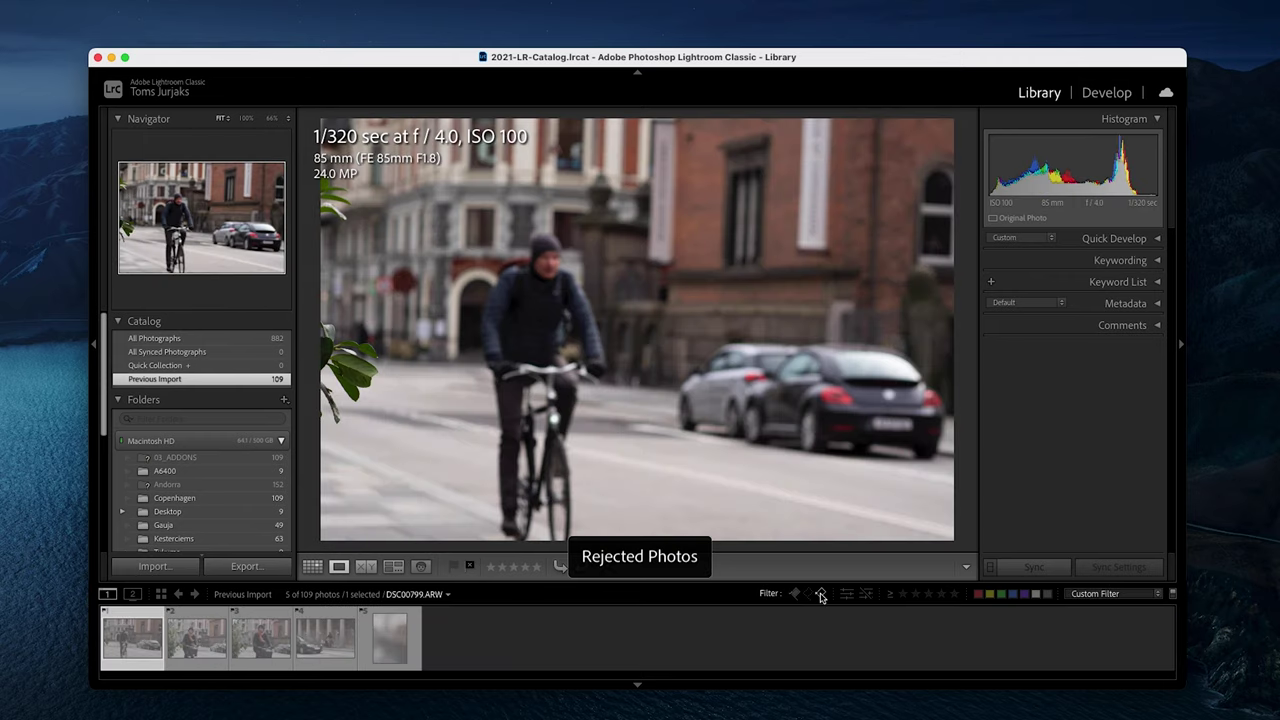
# Delete the rejected photos from disk, leaving 103 photos.
pyautogui.rightClick(341, 636)
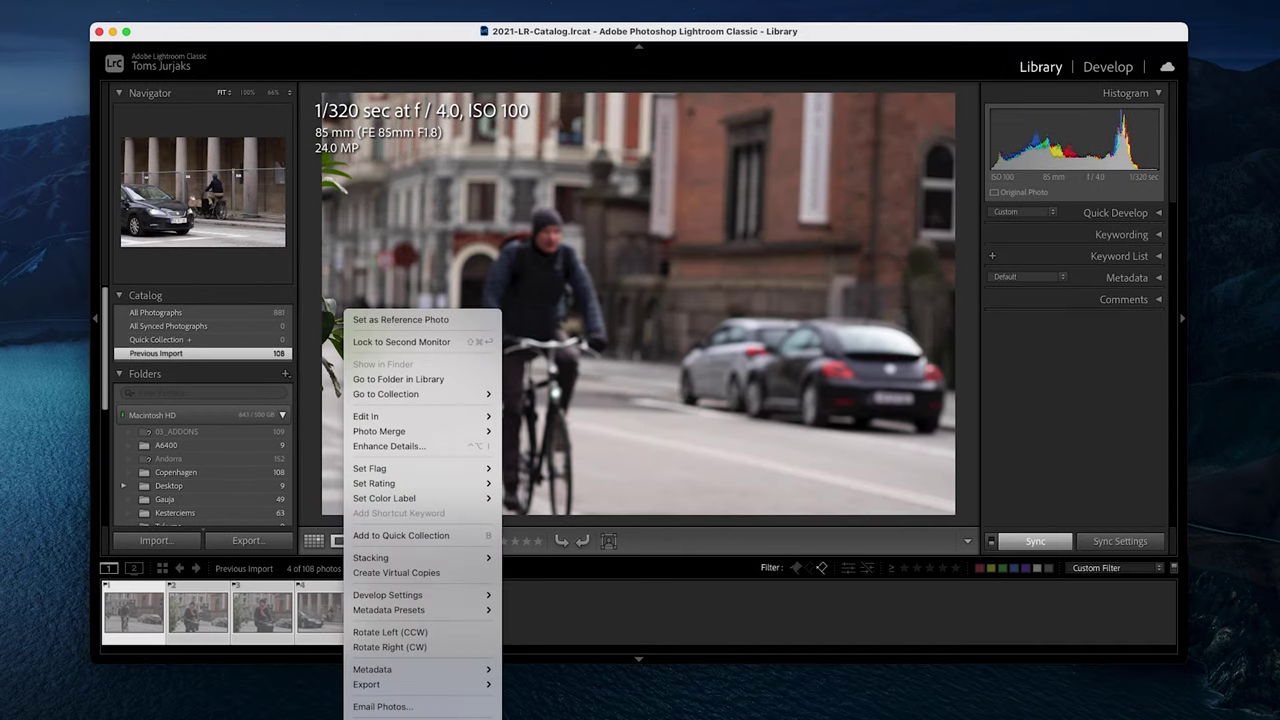
pyautogui.press('Escape')
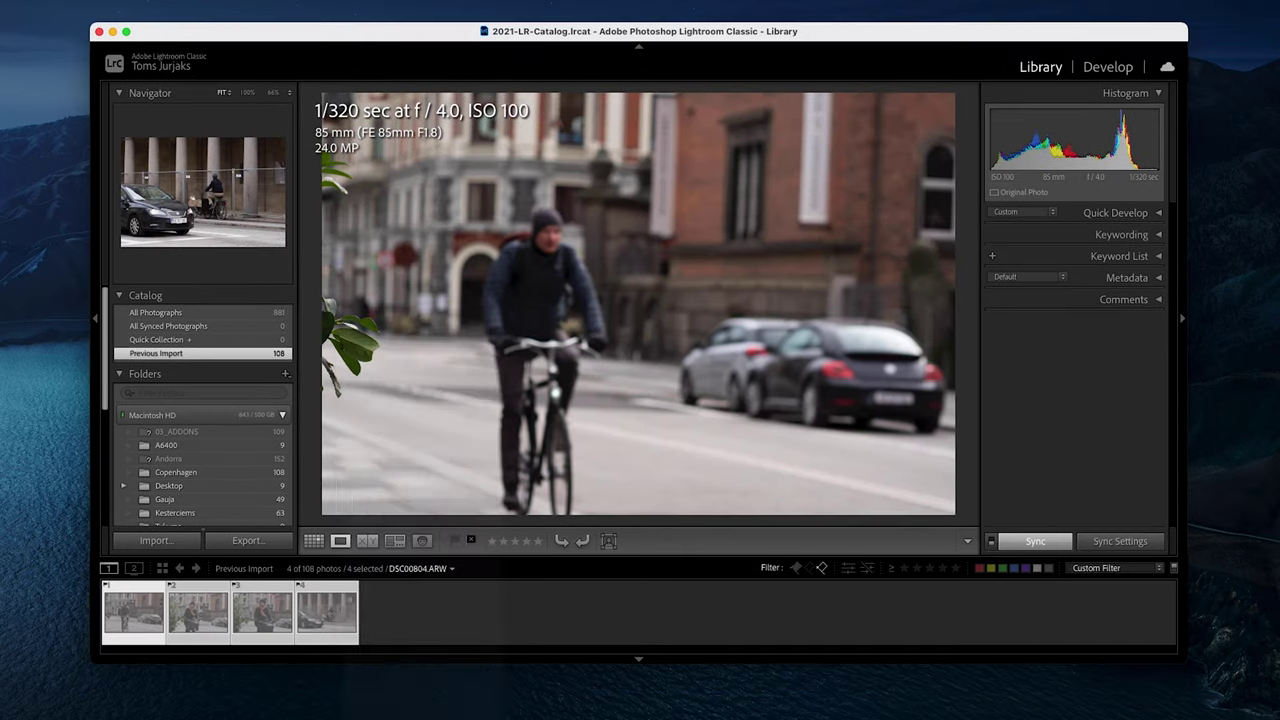
pyautogui.press('Delete')
pyautogui.click(625, 302)
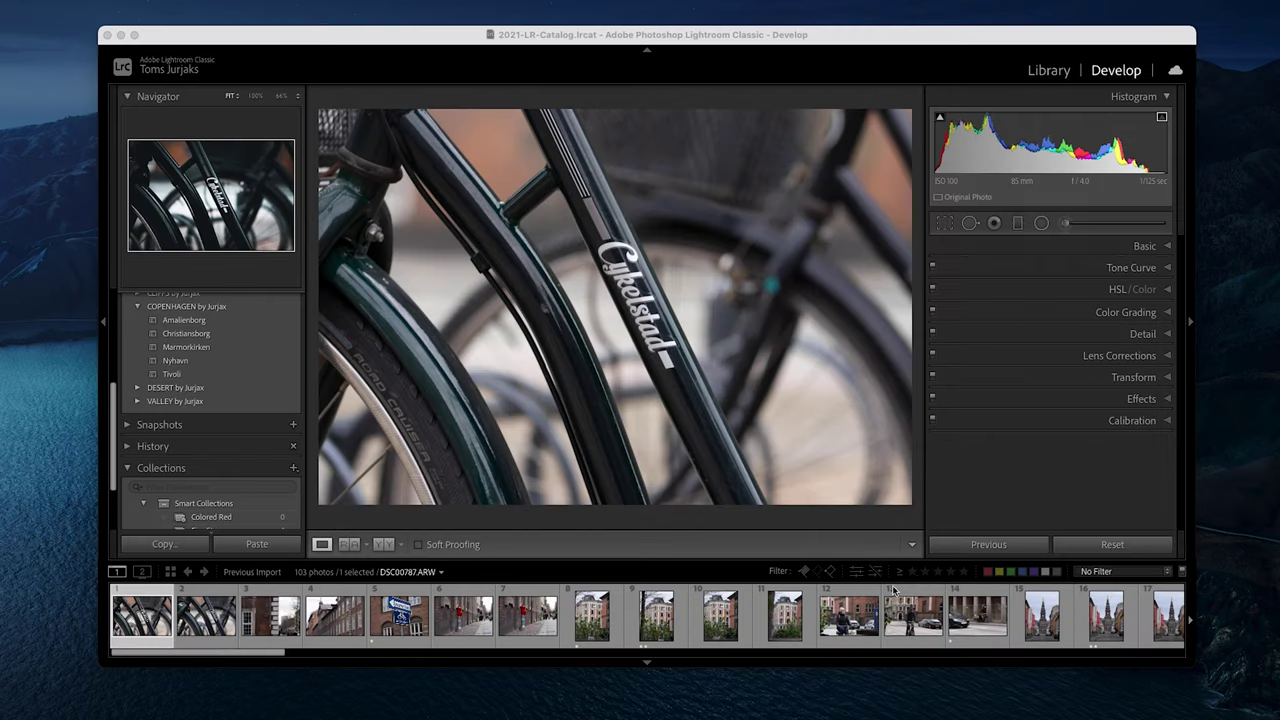
# Filter the filmstrip to photos rated one star or higher, then to two stars or higher.
pyautogui.click(912, 572)
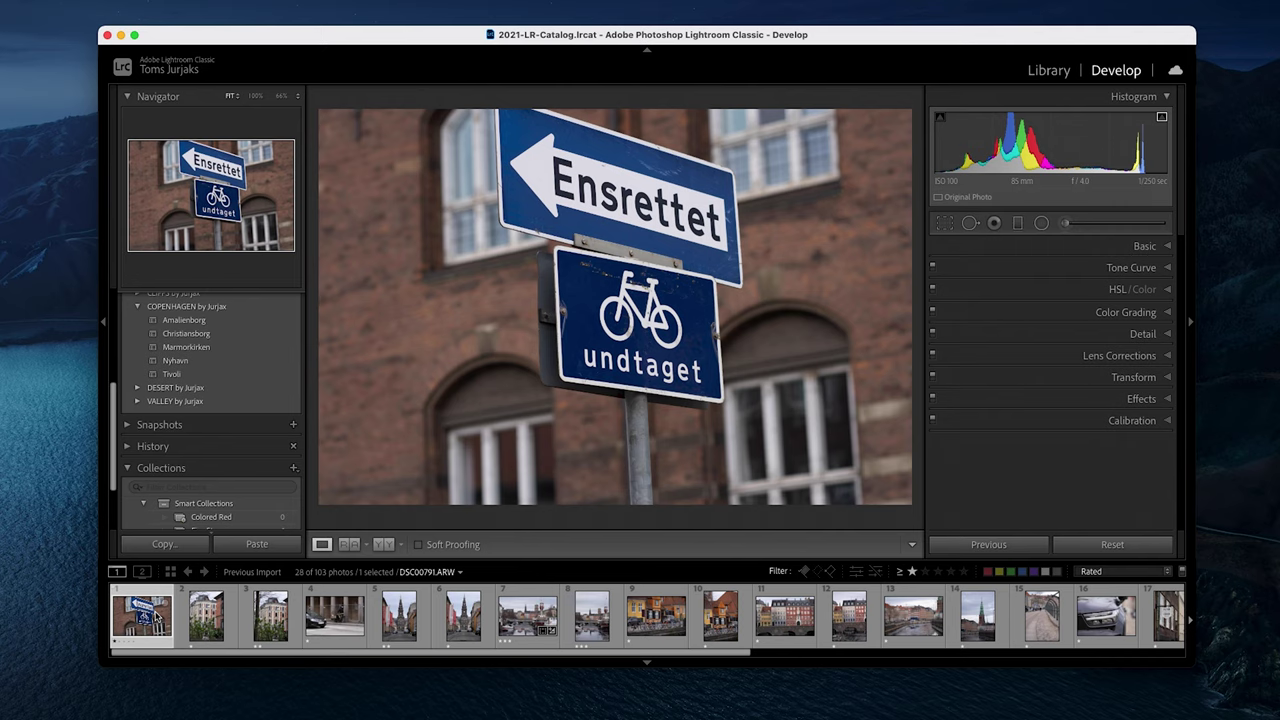
pyautogui.press('Right')
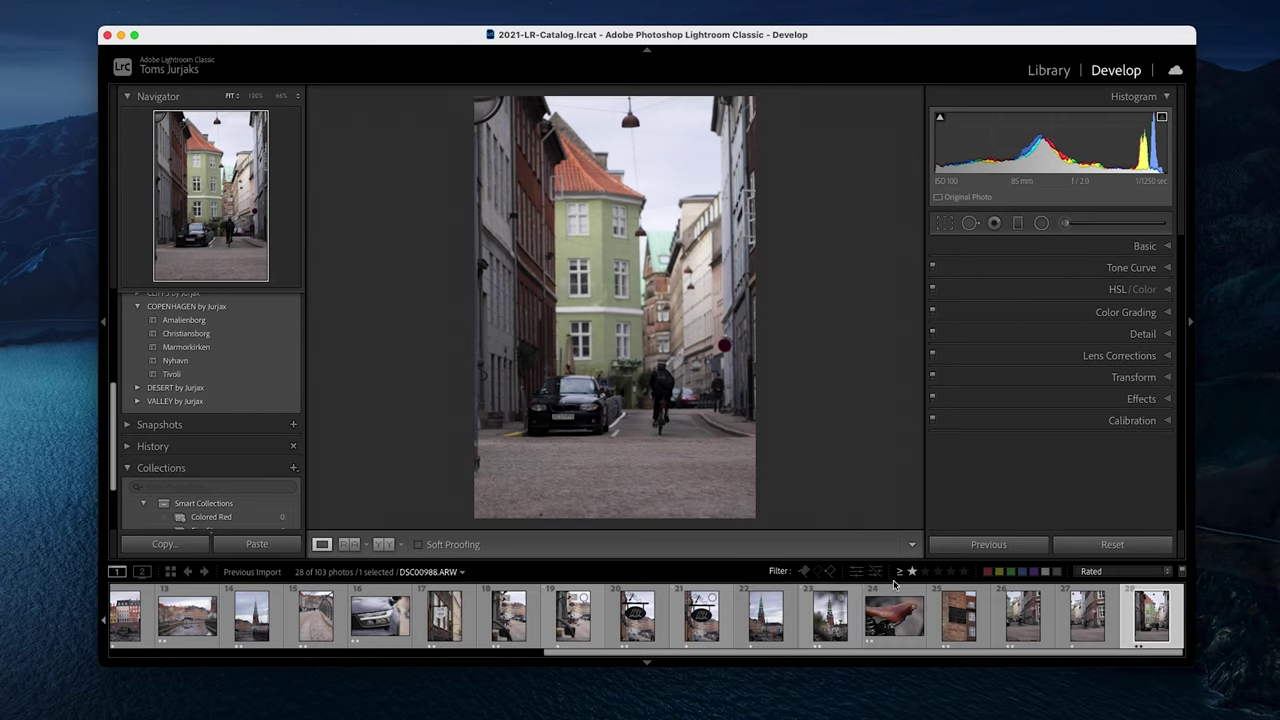
pyautogui.click(926, 573)
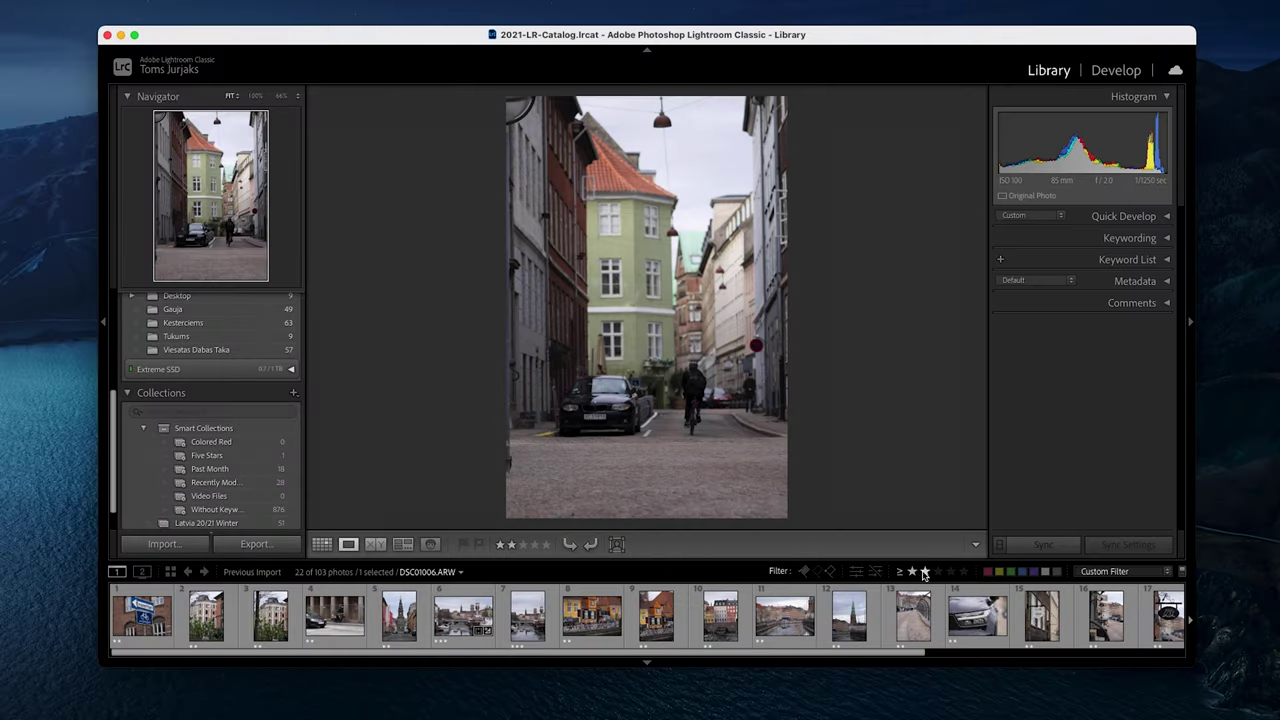
# Open the selected street photo in the Develop module.
pyautogui.click(1112, 71)
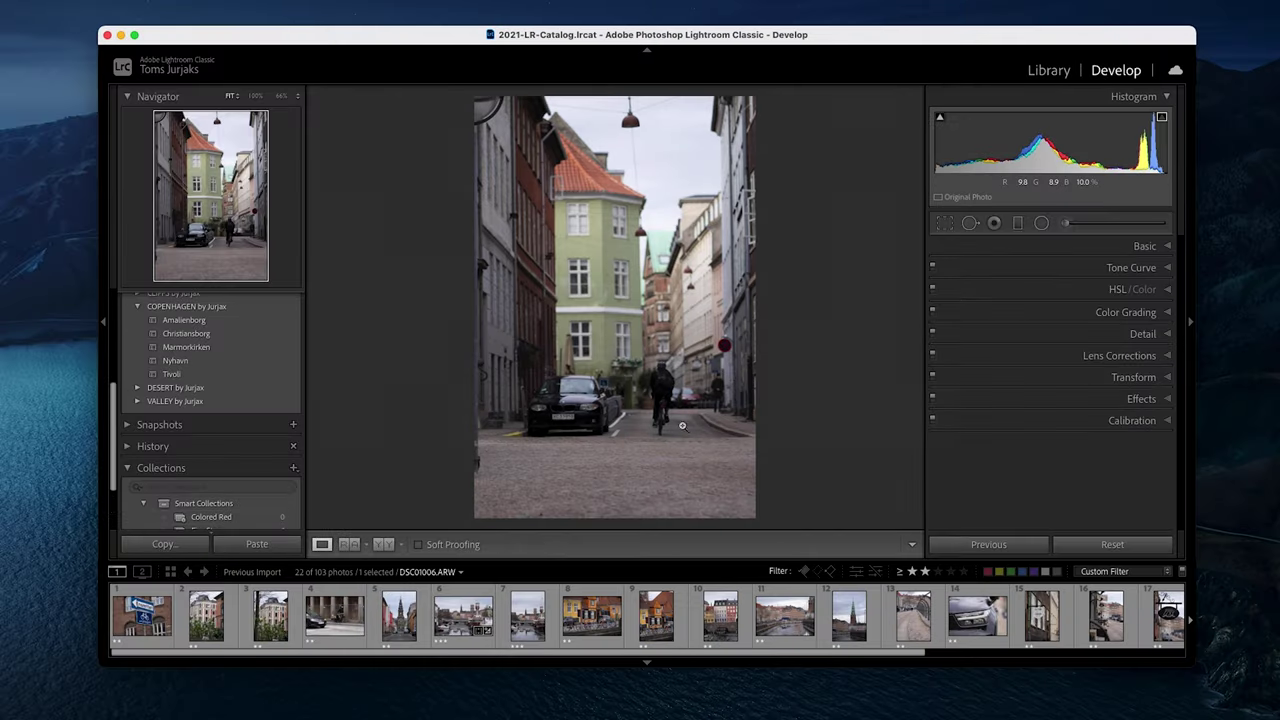
# Straighten the canal harbour photo DSC00938.ARW with the Crop Overlay's Auto straighten.
pyautogui.click(449, 627)
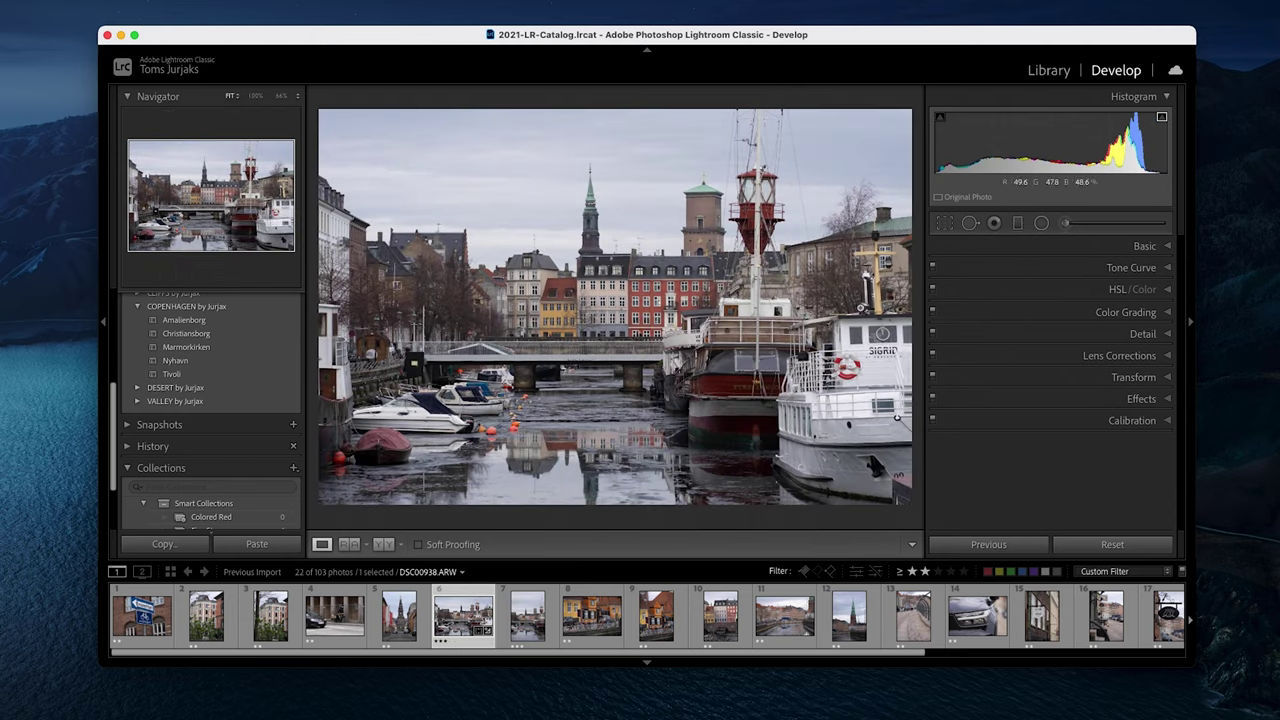
pyautogui.click(945, 225)
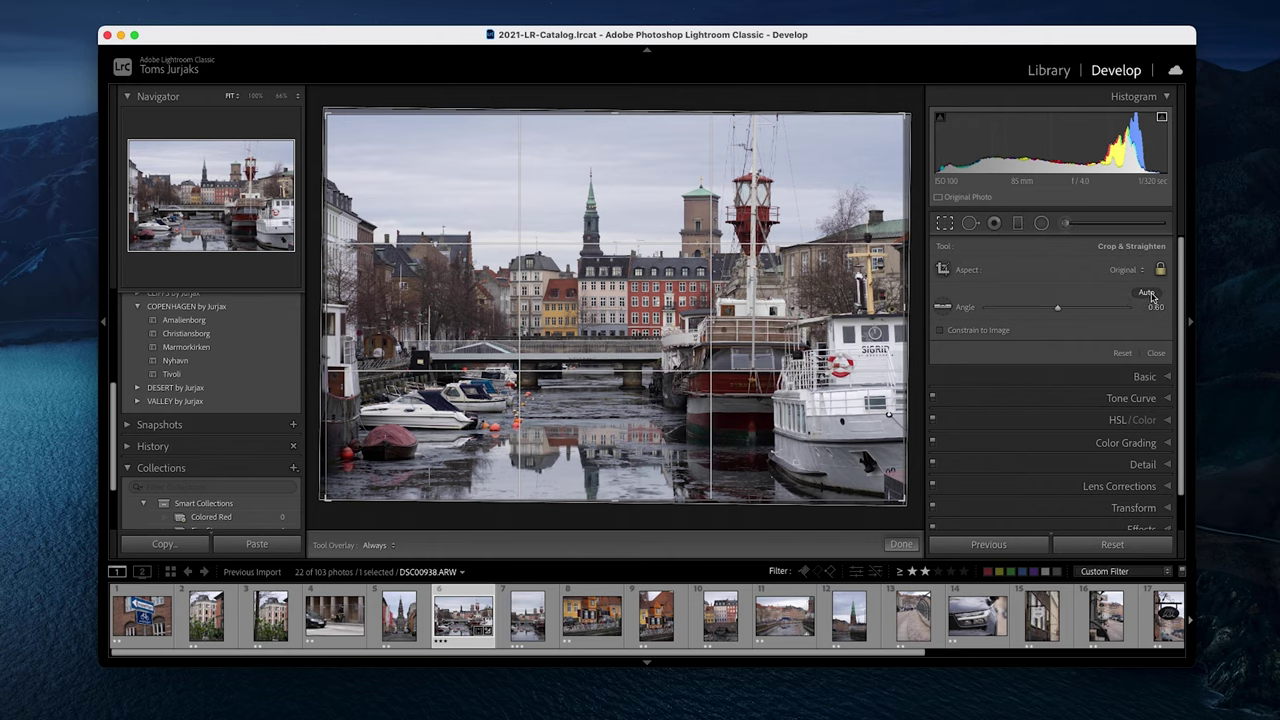
pyautogui.click(1152, 291)
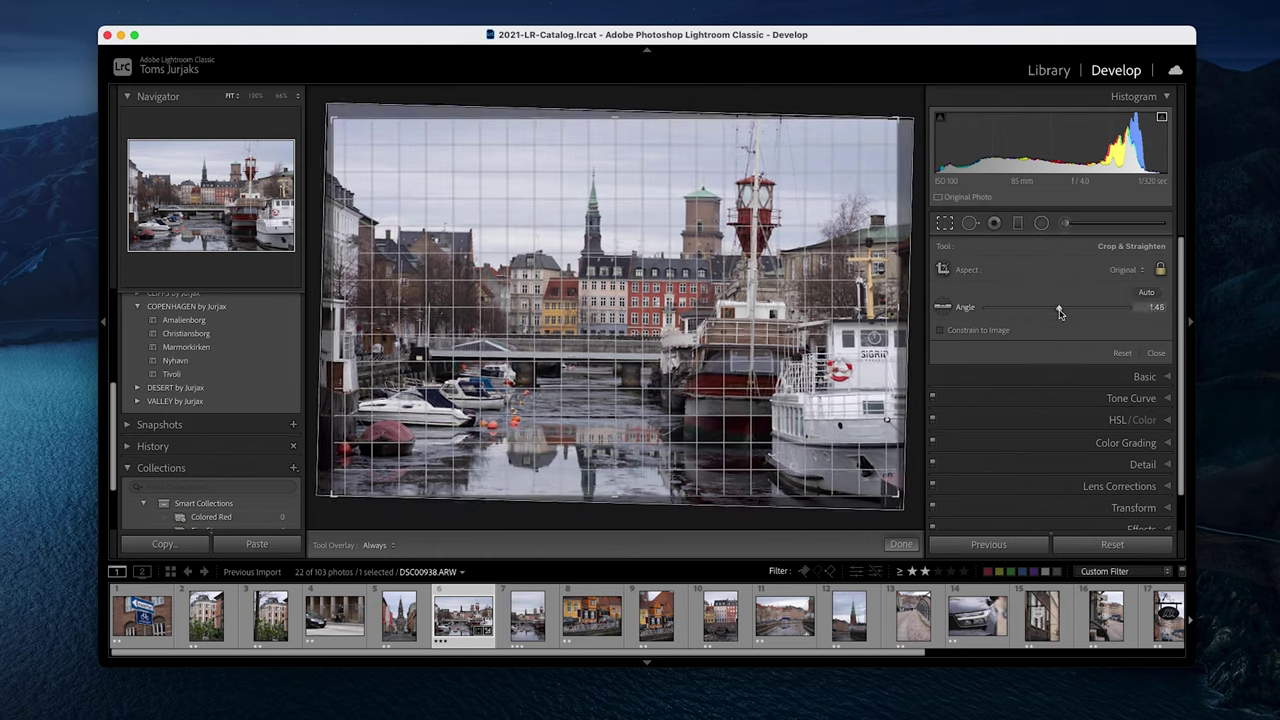
pyautogui.click(1150, 293)
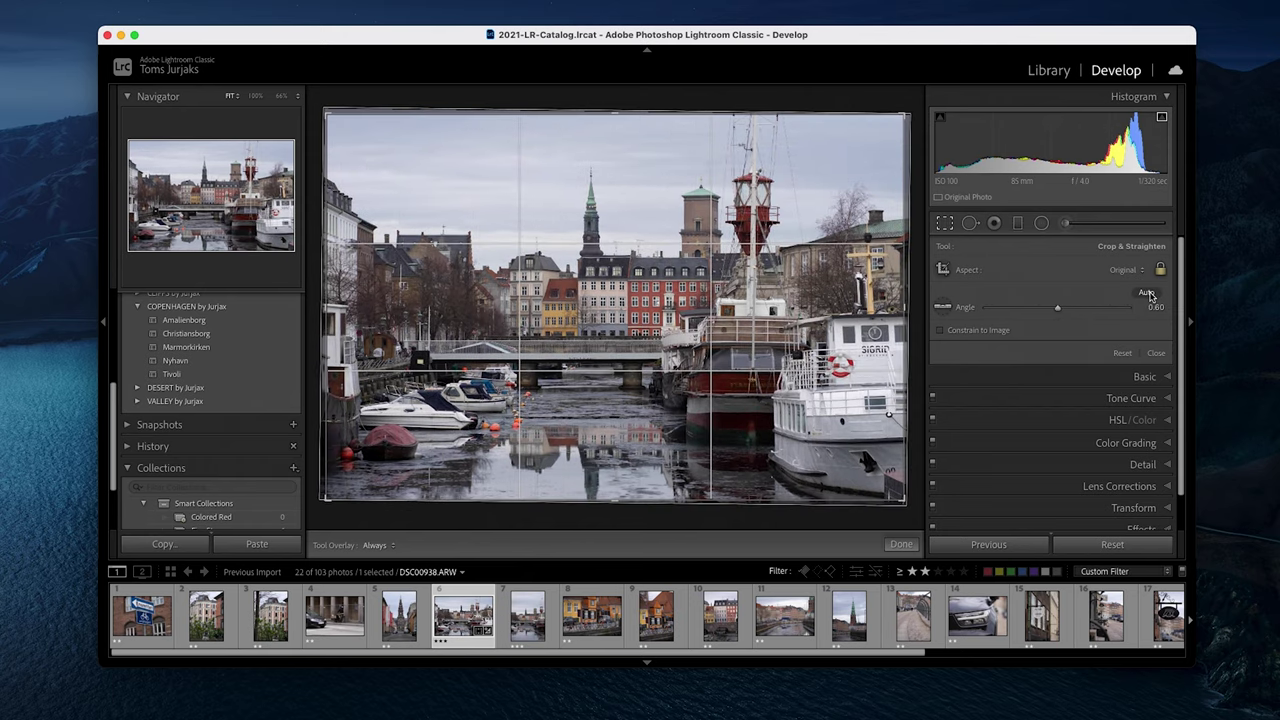
pyautogui.press('r')
pyautogui.click(649, 200)
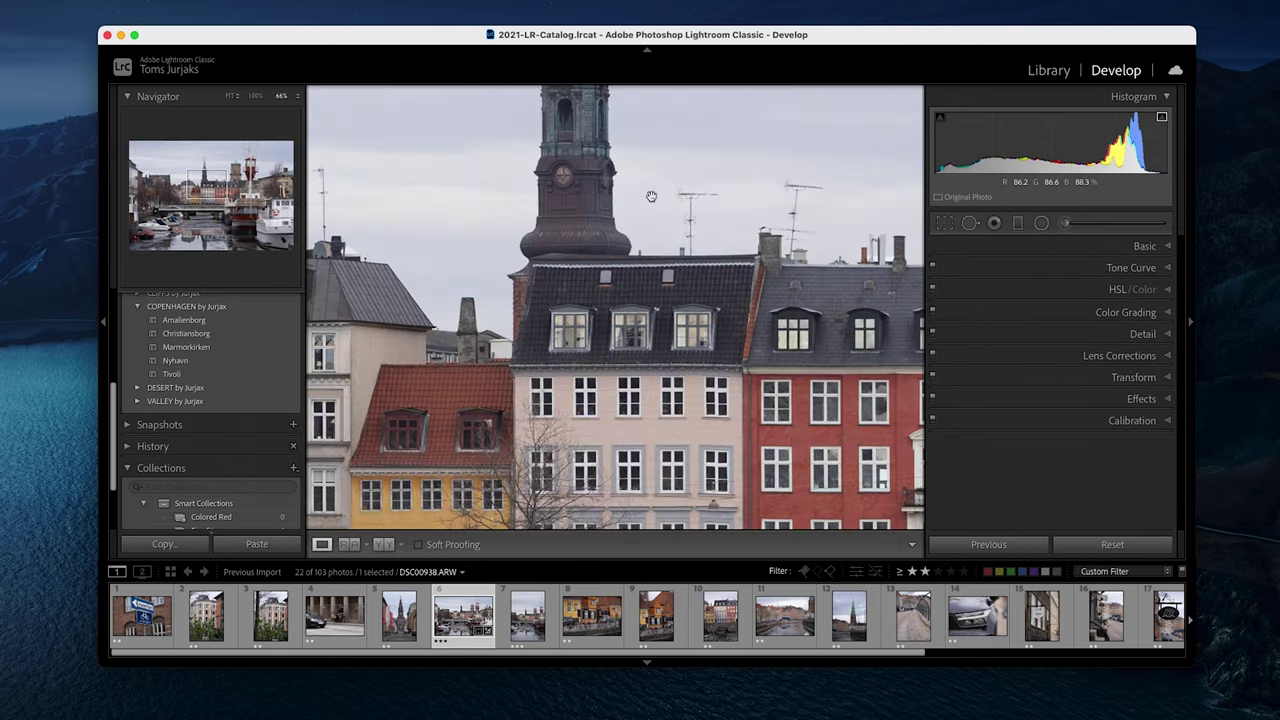
pyautogui.moveTo(649, 200); pyautogui.dragTo(330, 300)
pyautogui.press('q')
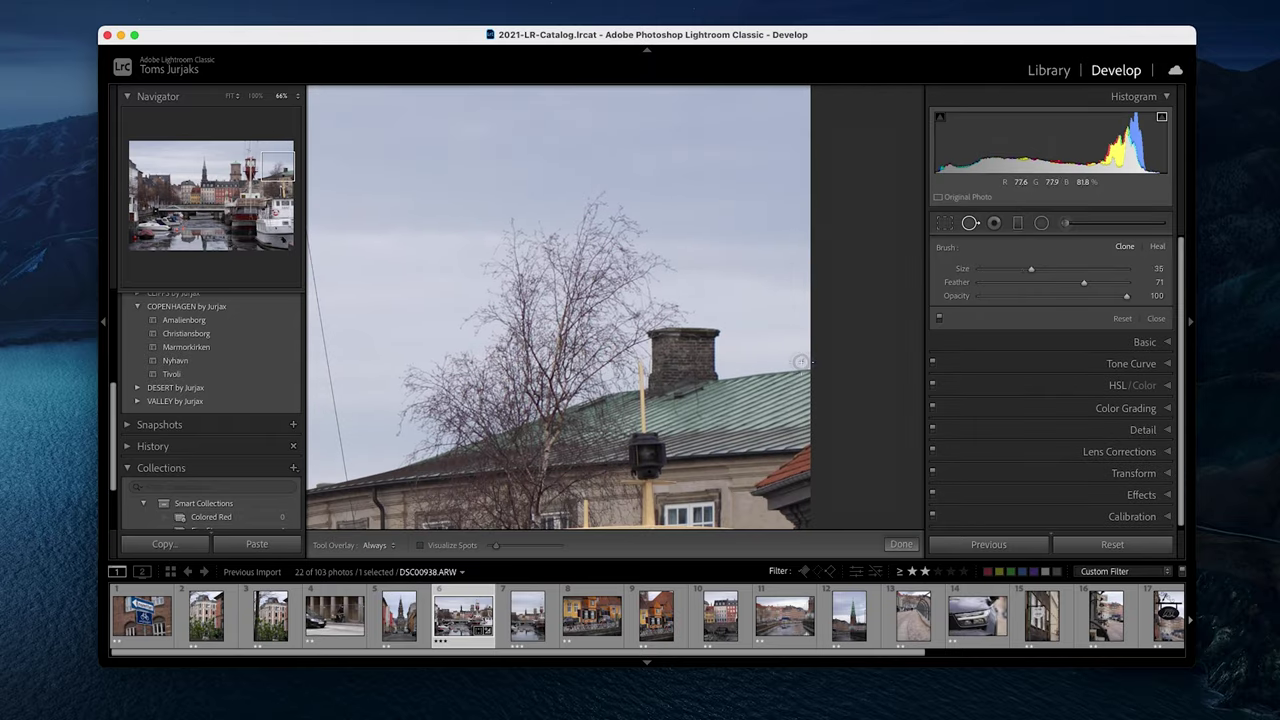
pyautogui.click(801, 362)
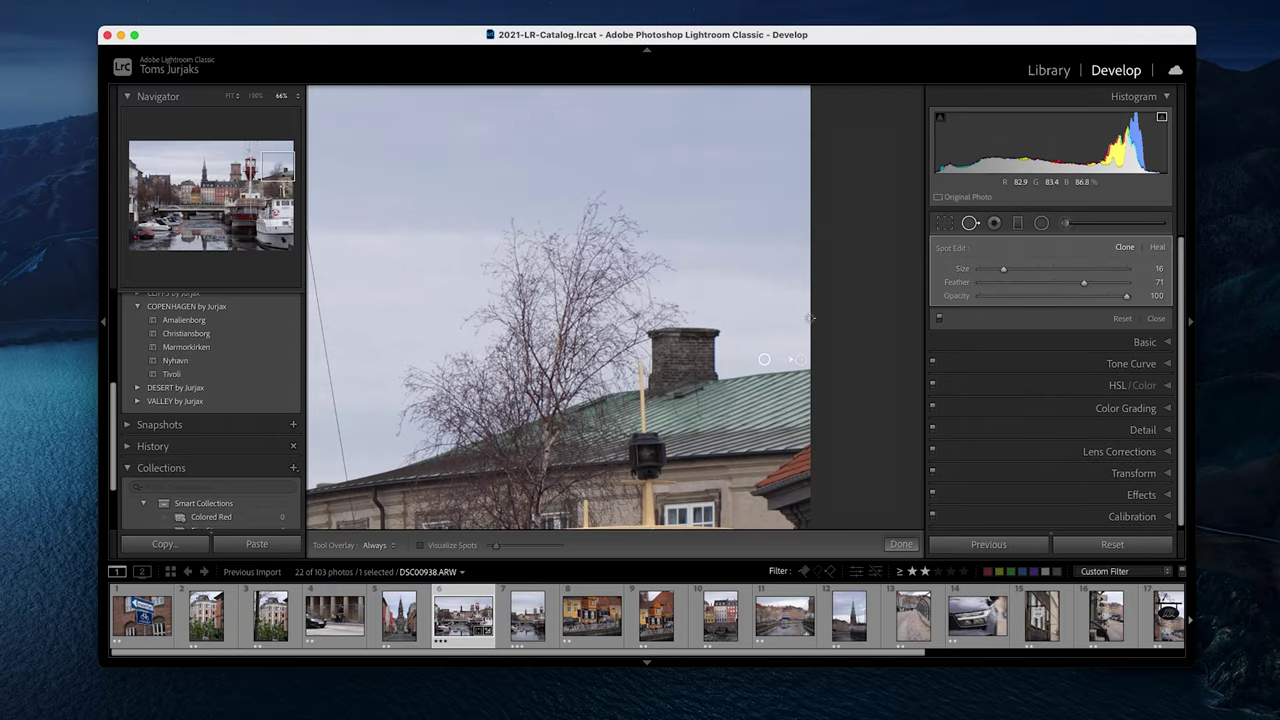
pyautogui.press('Delete')
pyautogui.click(995, 230)
pyautogui.moveTo(697, 229); pyautogui.dragTo(650, 368)
pyautogui.click(648, 362)
pyautogui.scroll(3, 140, 370)
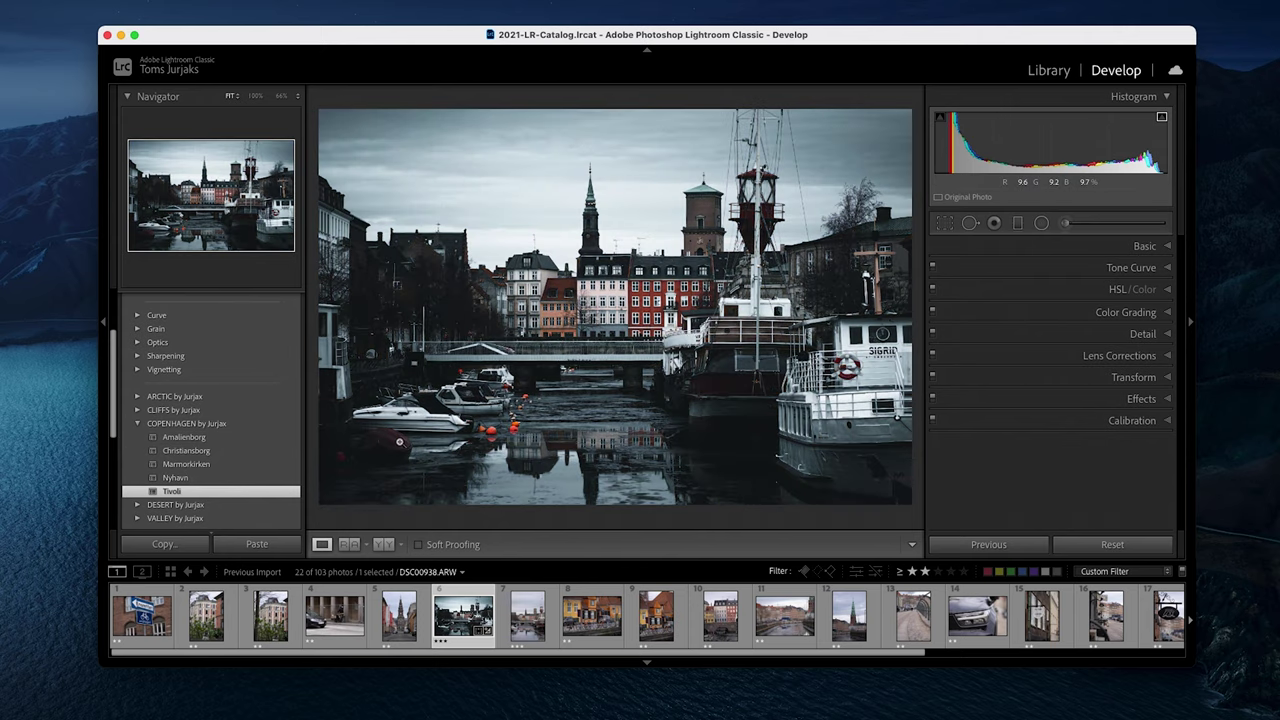
# Expand the Basic panel to reveal Tivoli's tone values, such as Contrast +74 and Shadows −27.
pyautogui.click(1050, 252)
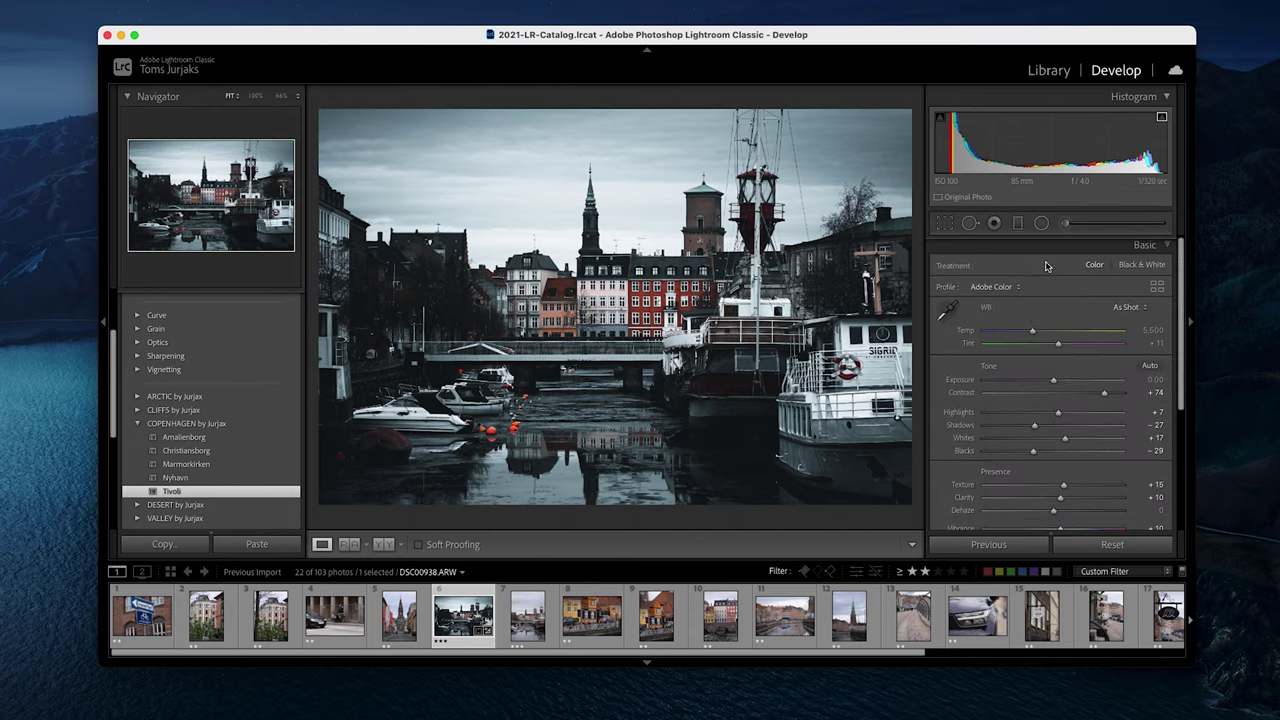
# Lift the Shadows slider from −27 and scroll the right panel down toward HSL.
pyautogui.scroll(-1, 1016, 440)
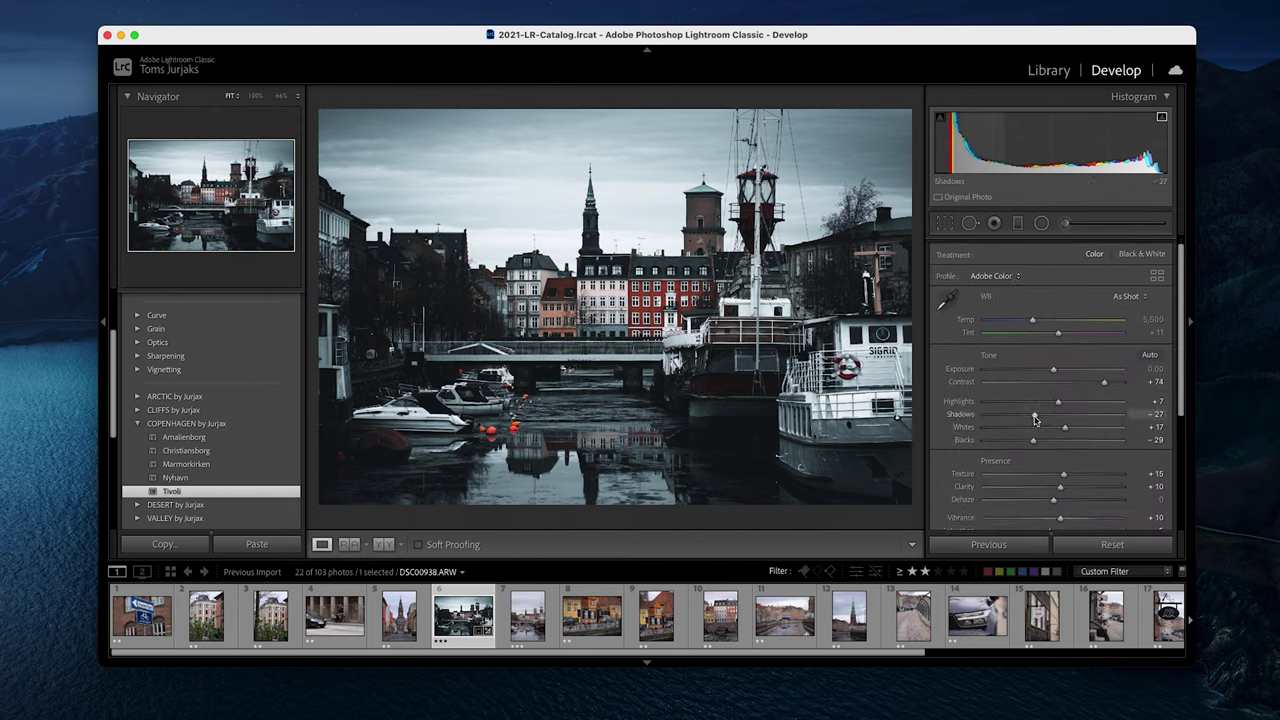
pyautogui.moveTo(1034, 414); pyautogui.dragTo(1079, 430)
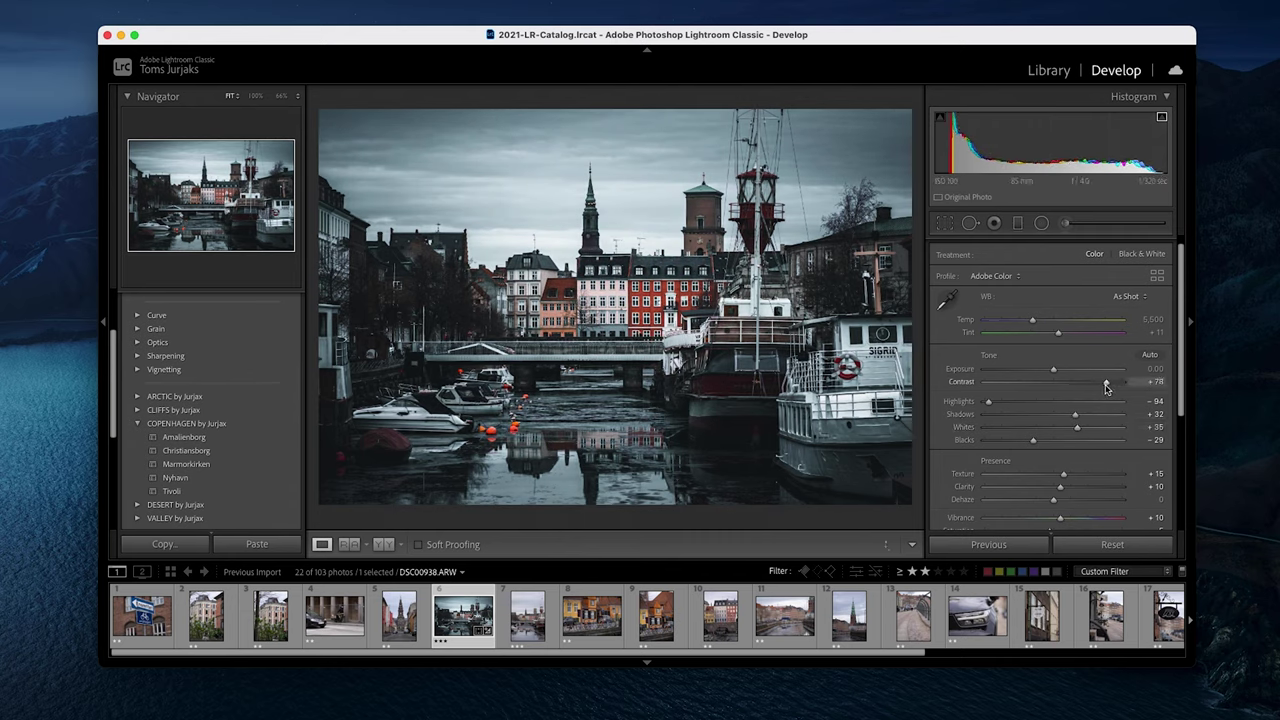
pyautogui.scroll(-5, 937, 483)
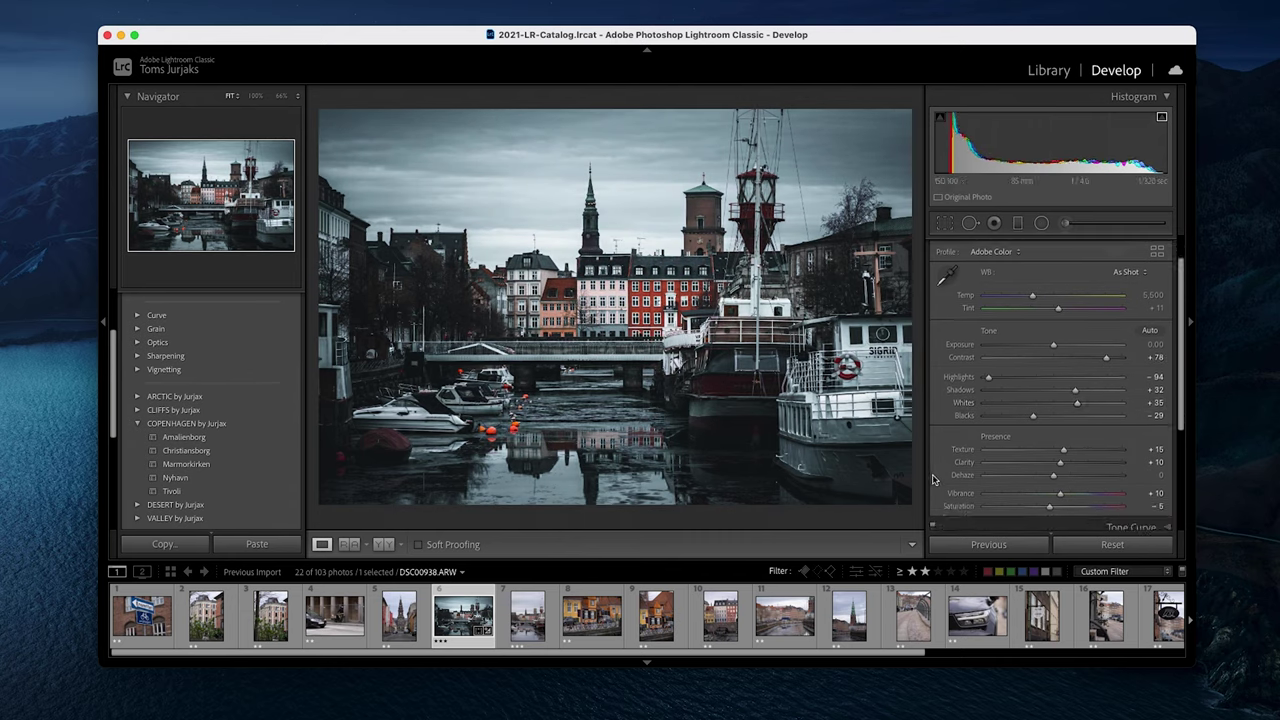
# Expand the HSL/Color panel to show the colour saturation sliders.
pyautogui.click(1022, 433)
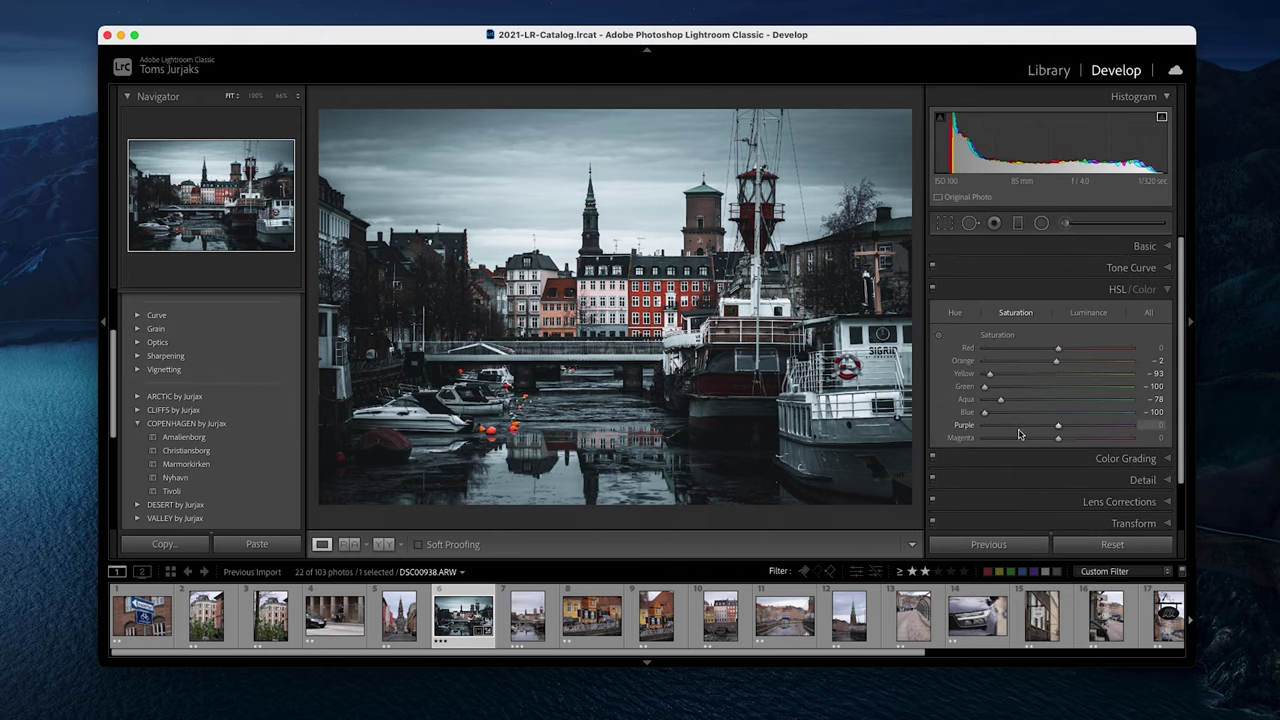
pyautogui.scroll(-1, 973, 412)
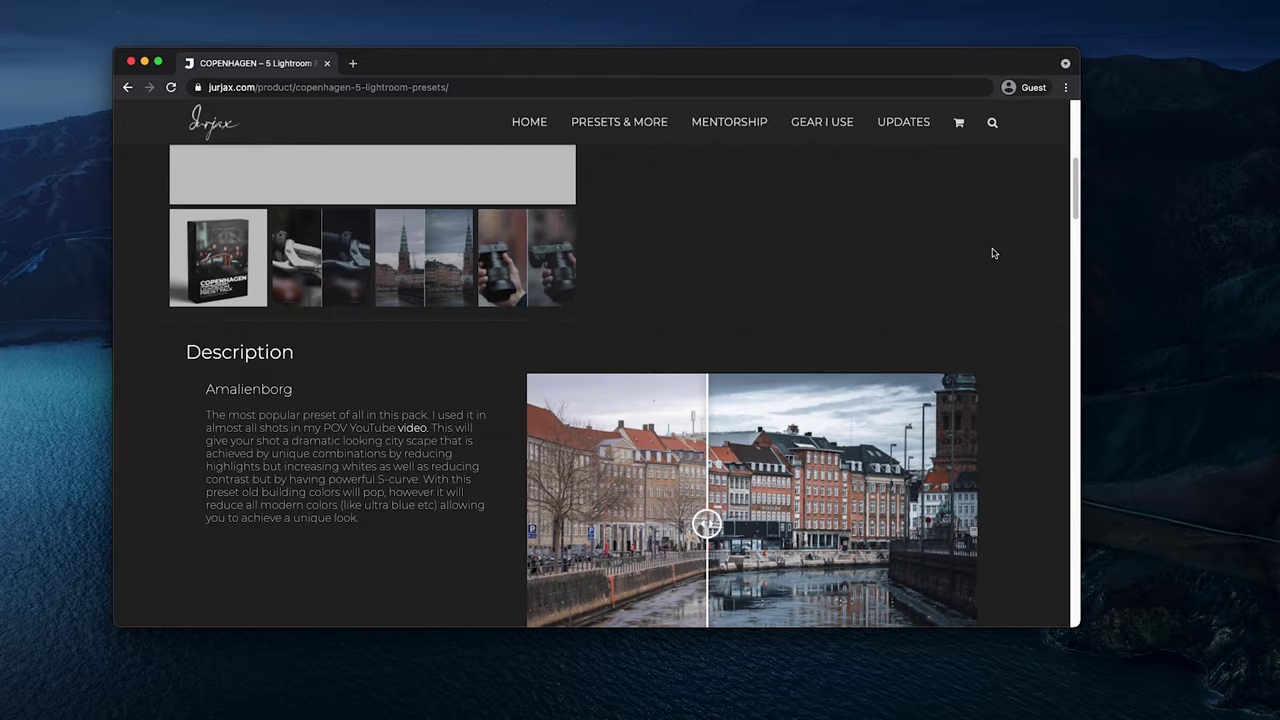
# Scroll the Copenhagen presets page, dismiss the email sign-up bar, and compare Tivoli's before/after.
pyautogui.scroll(-10, 985, 252)
pyautogui.scroll(-10, 980, 254)
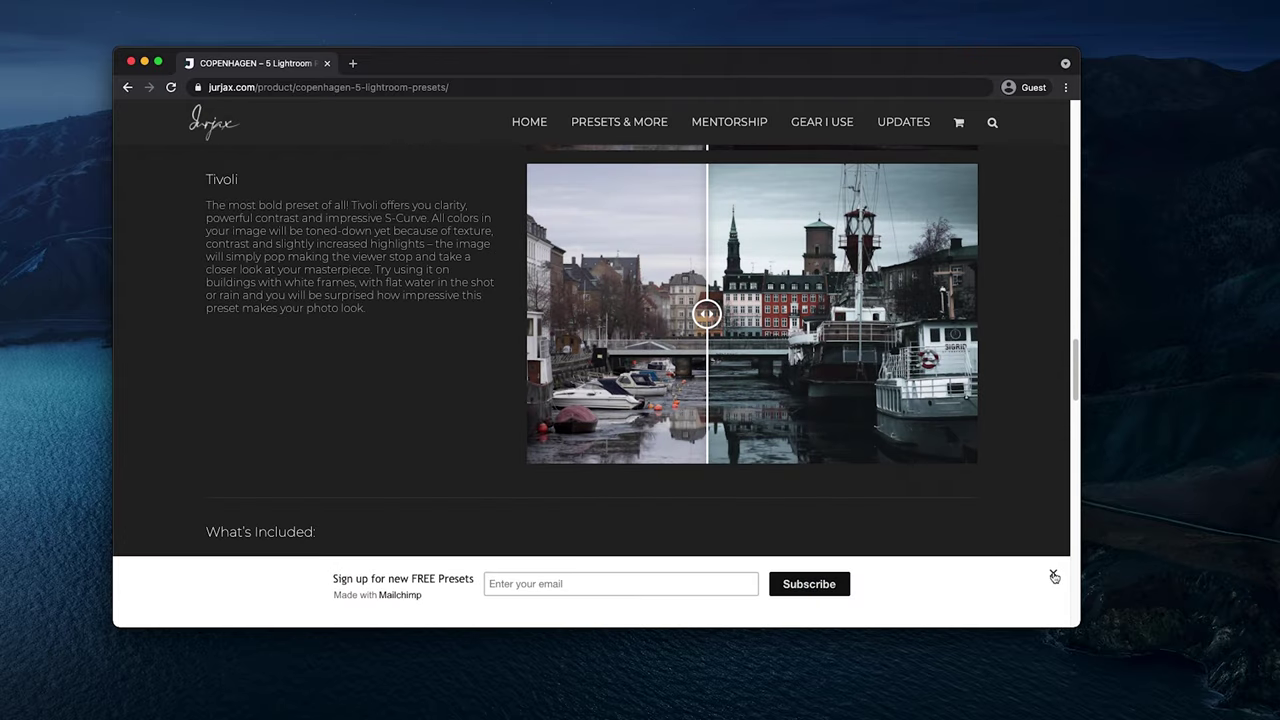
pyautogui.click(1053, 573)
pyautogui.moveTo(707, 314); pyautogui.dragTo(771, 330)
# Scroll to For Better Results and briefly highlight the paragraph about shooting in RAW.
pyautogui.scroll(5, 411, 363)
pyautogui.scroll(-3, 392, 415)
pyautogui.scroll(-4, 392, 415)
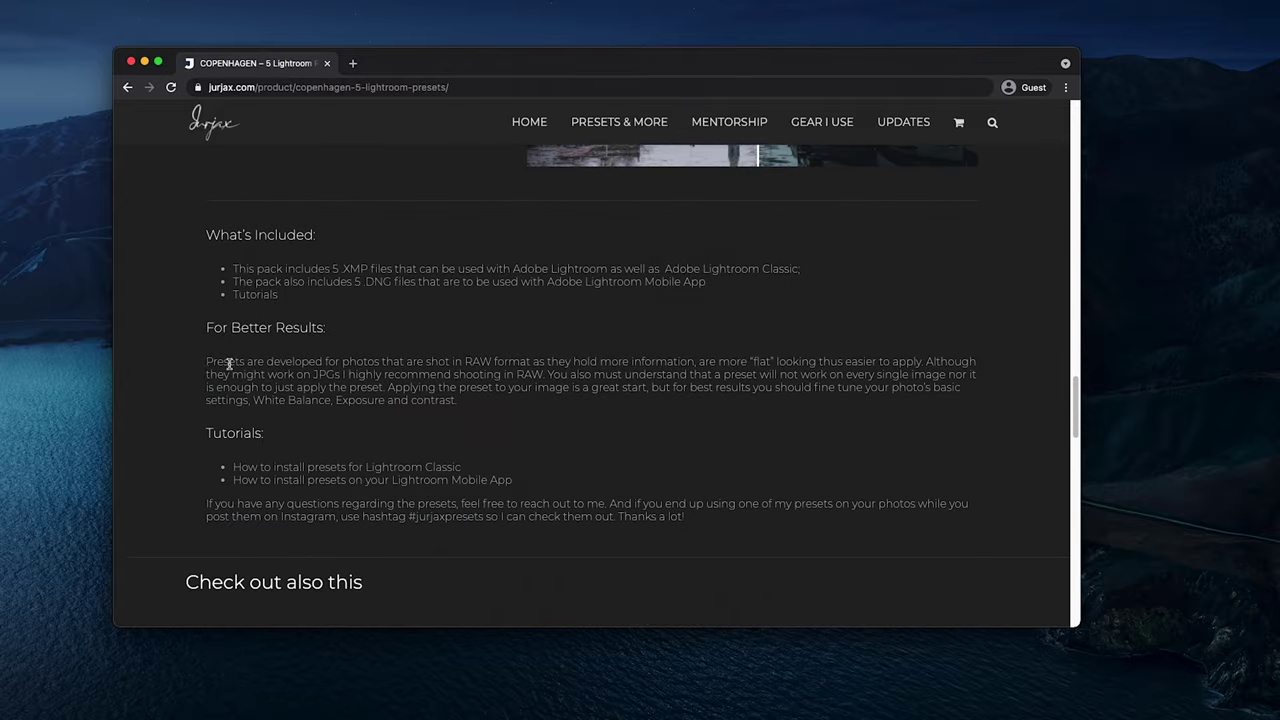
pyautogui.tripleClick(229, 364)
pyautogui.click(513, 418)
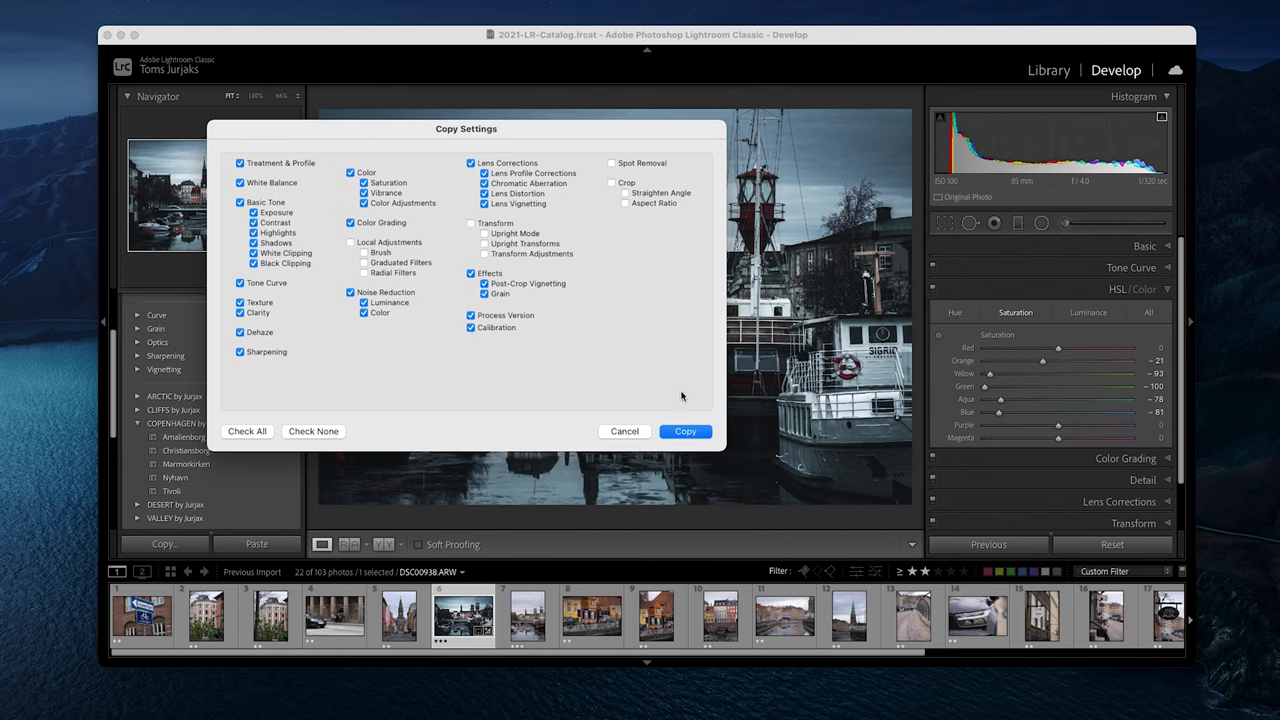
# Copy the canal photo's chosen develop settings and open the vertical canal photo DSC00940.ARW.
pyautogui.click(692, 431)
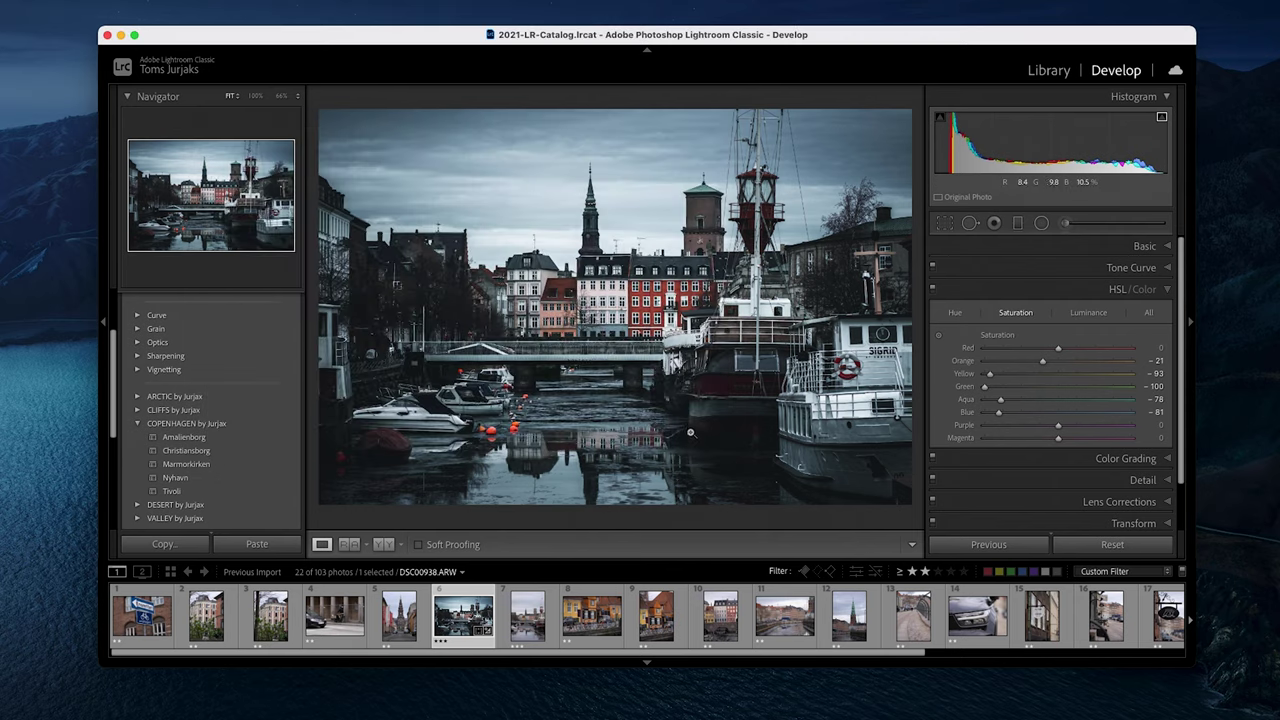
pyautogui.click(524, 626)
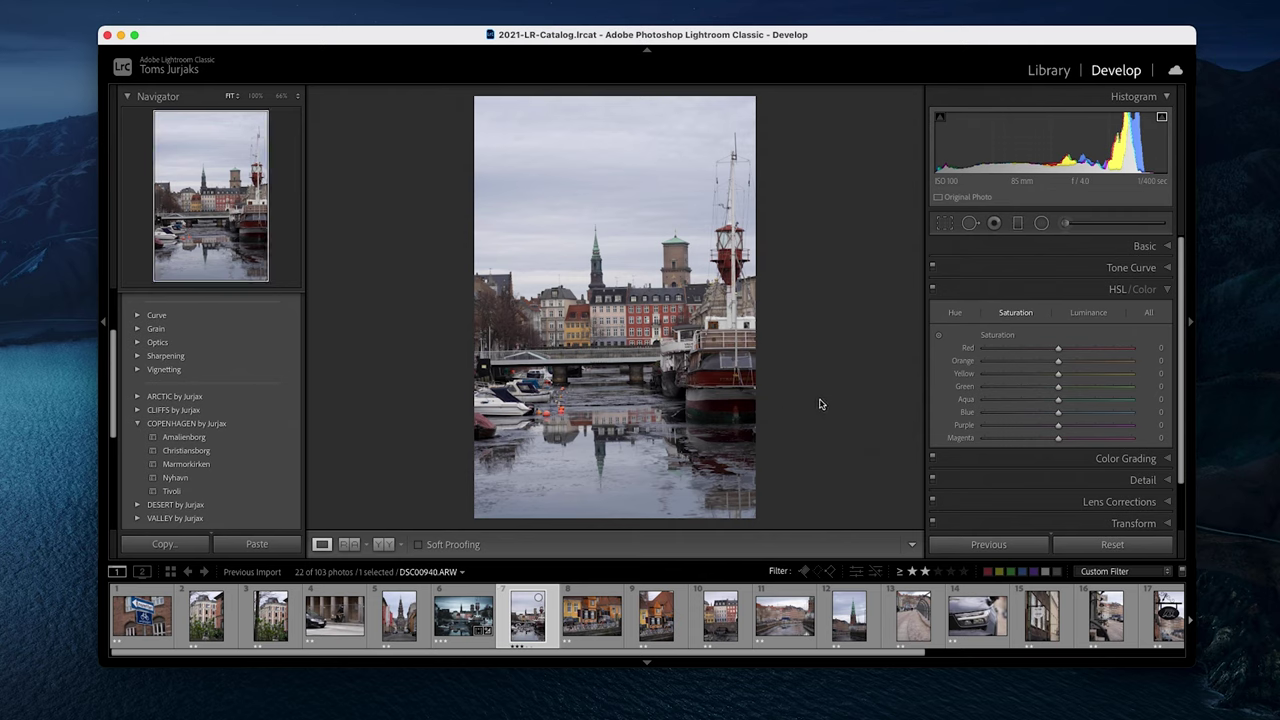
# Paste the copied settings onto DSC00940.ARW, undoing an extra Previous-settings application.
pyautogui.press('super+shift+v')
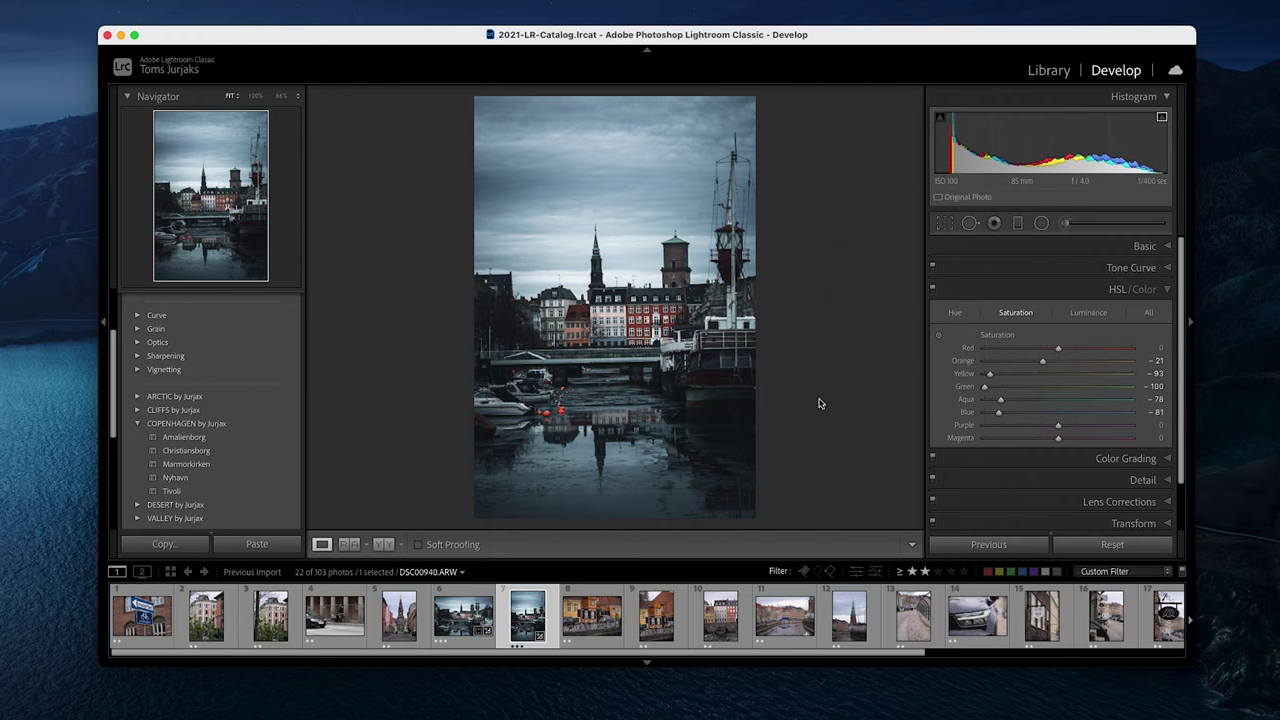
pyautogui.click(963, 547)
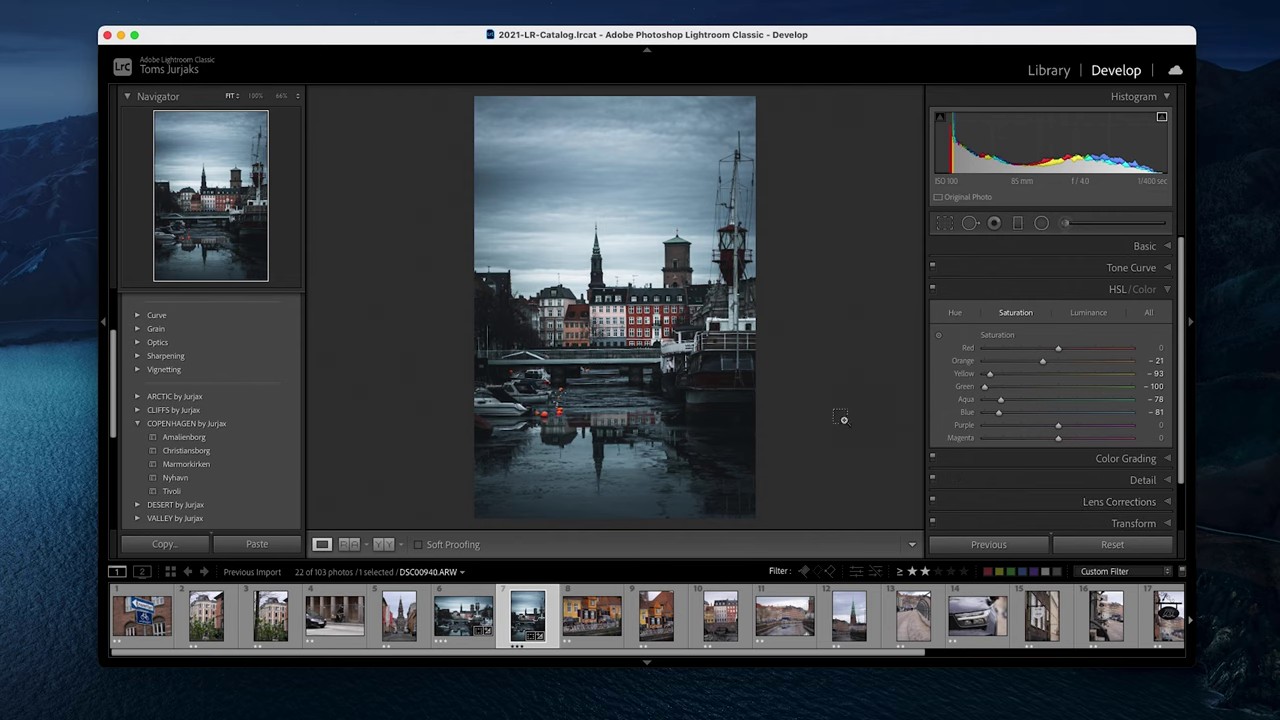
pyautogui.press('super+z')
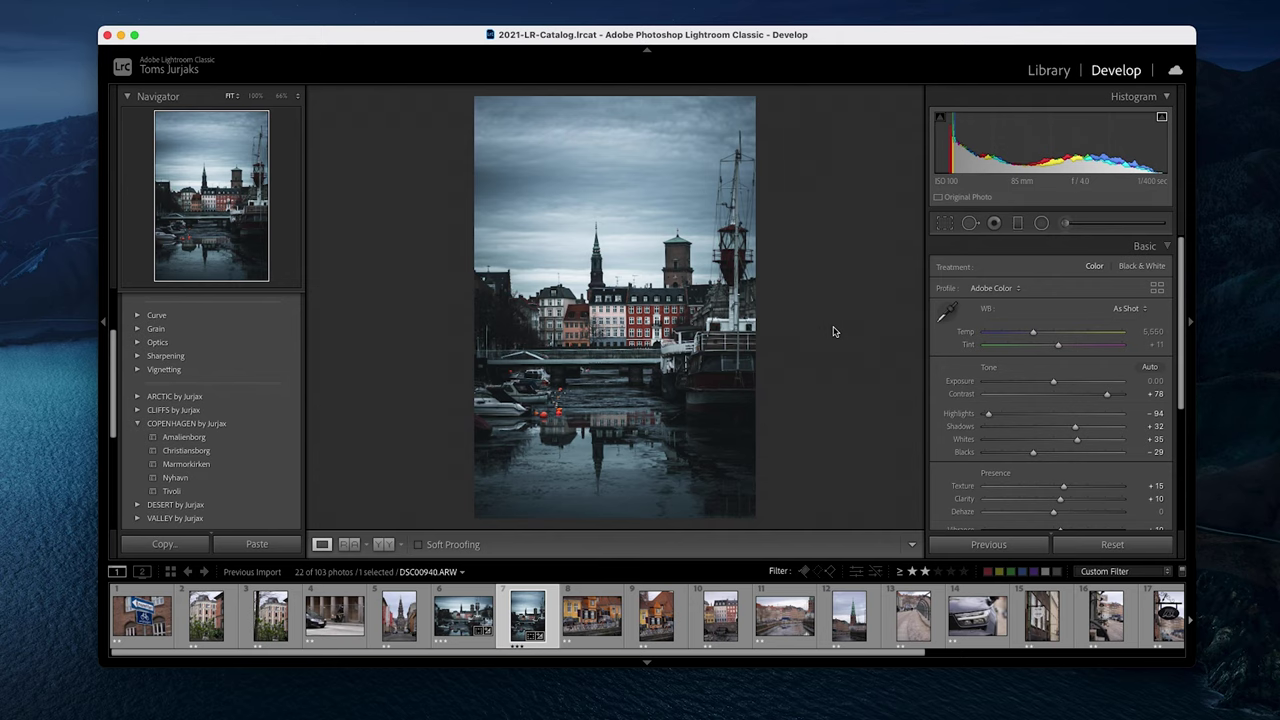
pyautogui.press('y')
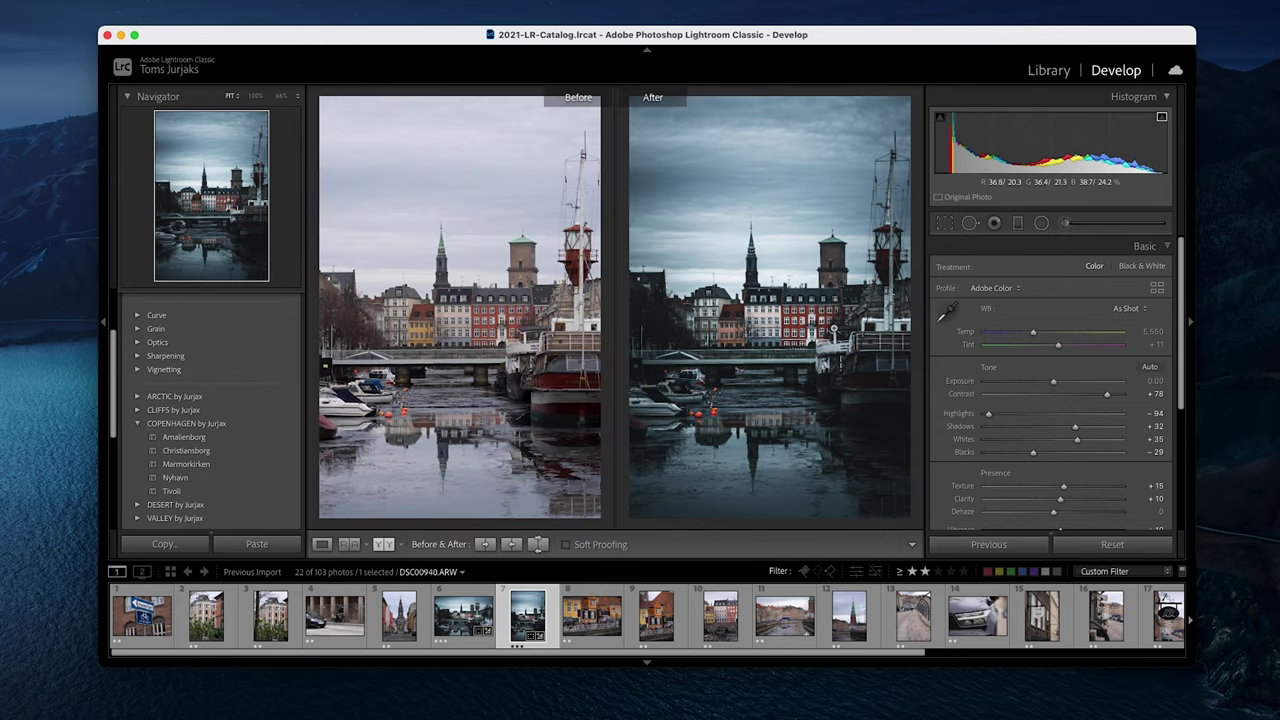
pyautogui.click(832, 326)
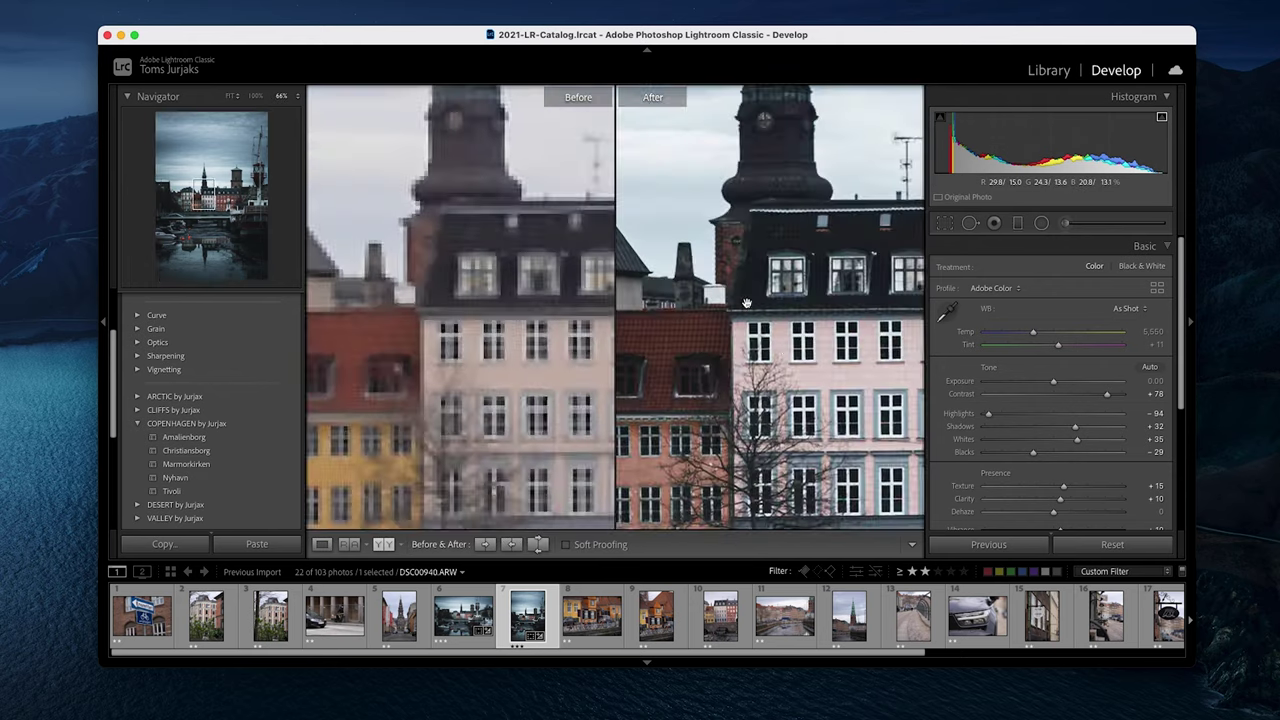
pyautogui.scroll(10, 824, 389)
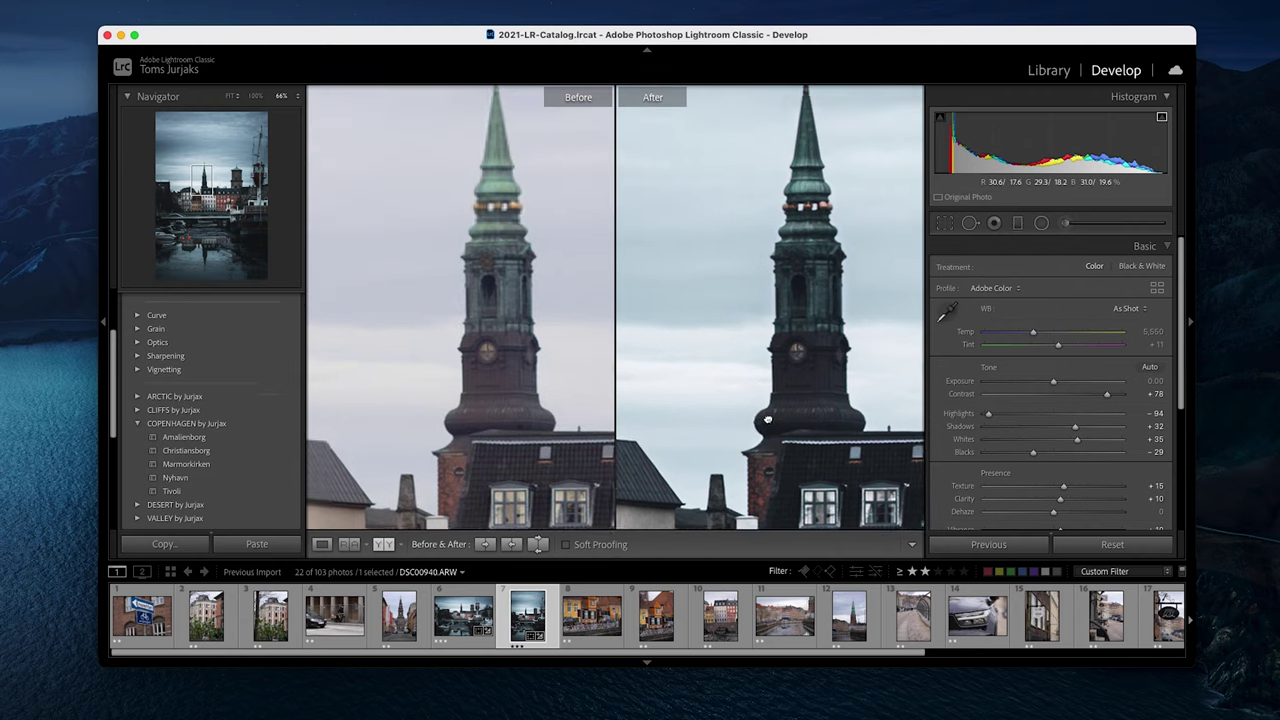
pyautogui.scroll(-8, 781, 156)
pyautogui.scroll(-10, 781, 156)
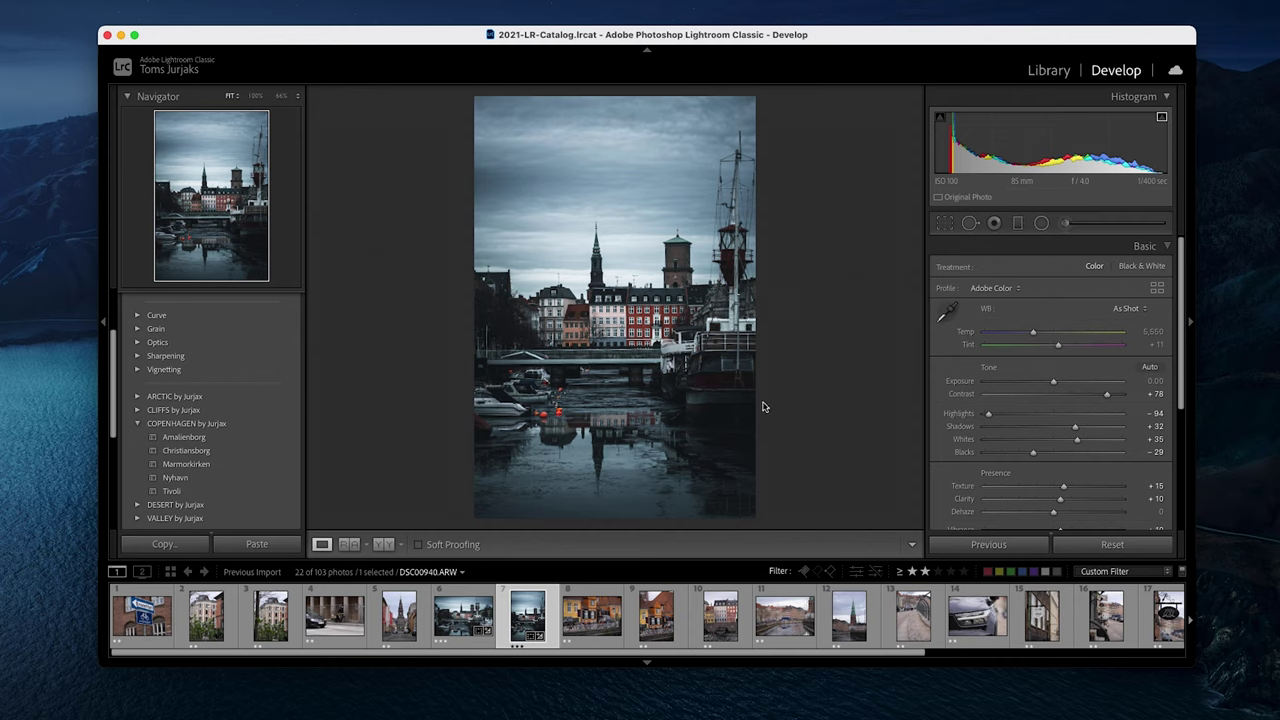
# Give the portrait shot a five-star rating, undoing a brief change to four stars.
pyautogui.press('5')
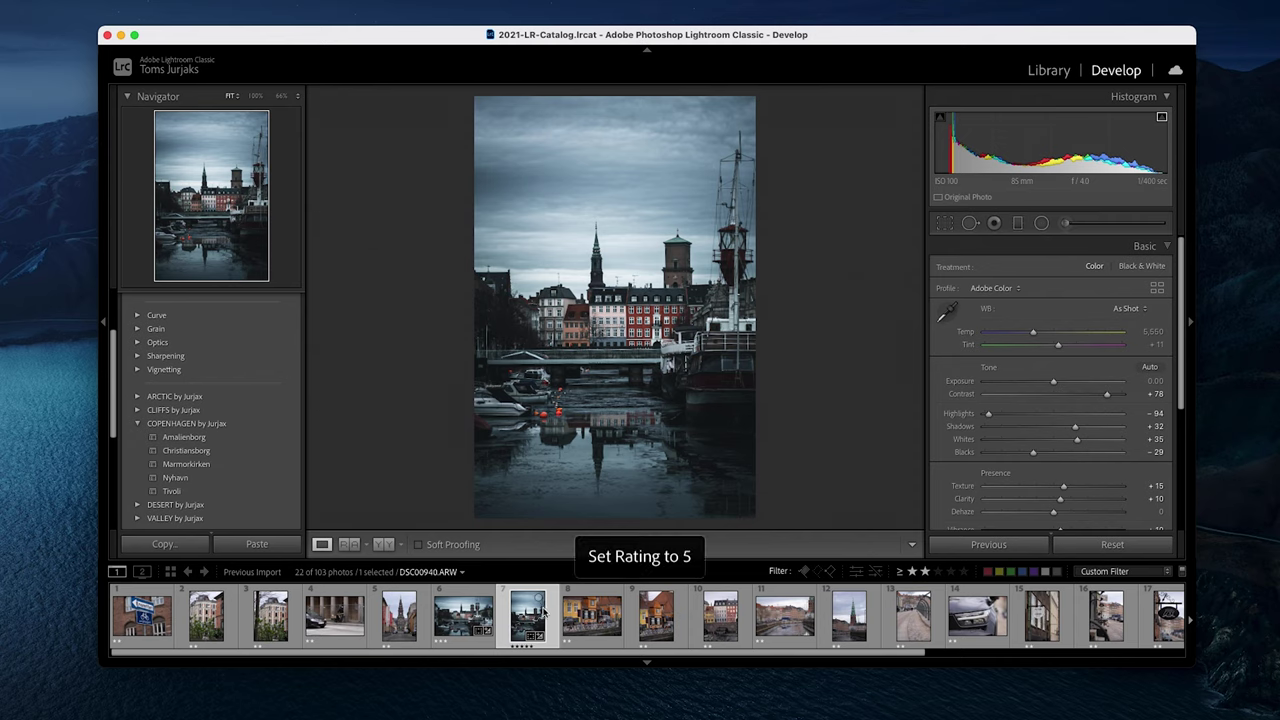
pyautogui.press('4')
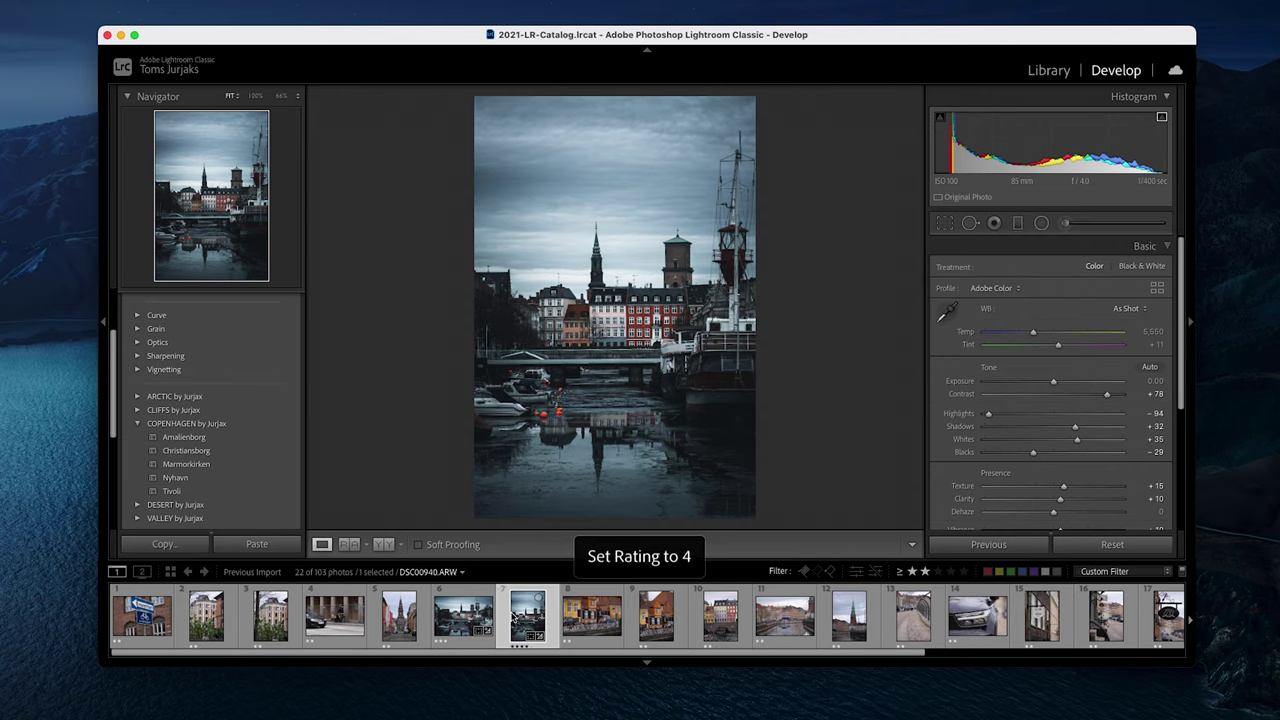
pyautogui.press('super+z')
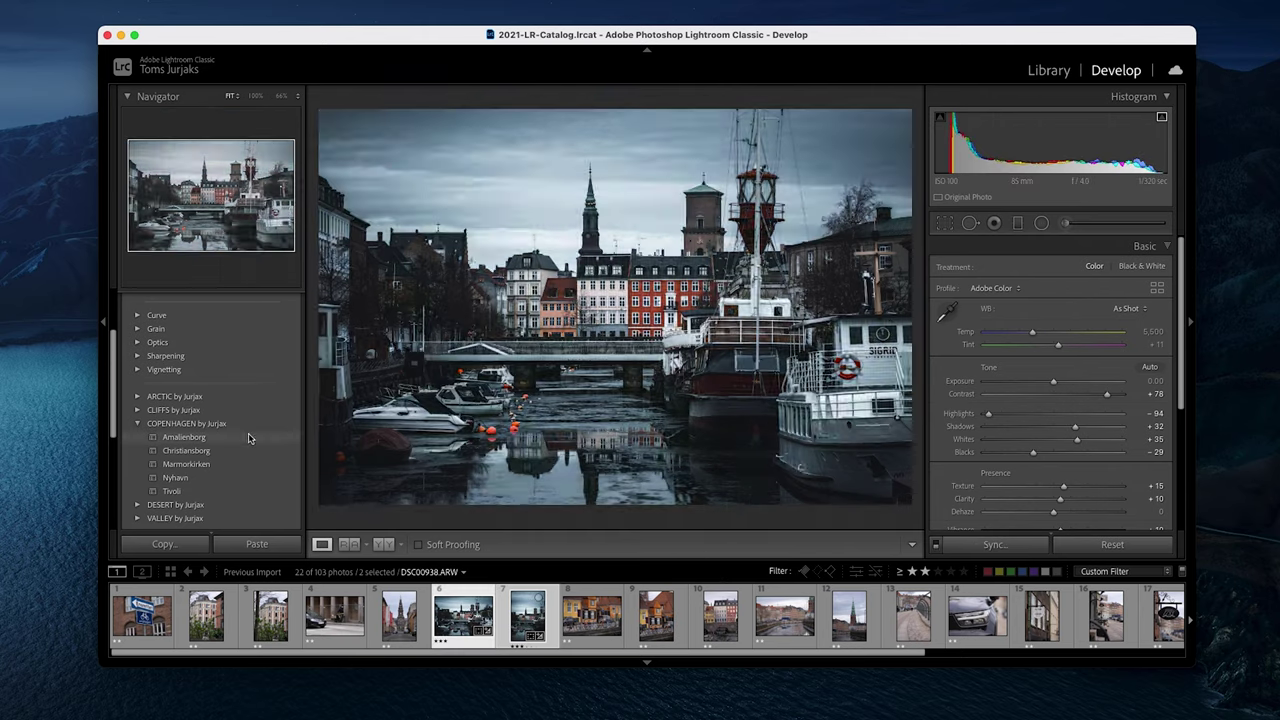
# Create a new collection named 'Copenhagen'.
pyautogui.scroll(-5, 249, 438)
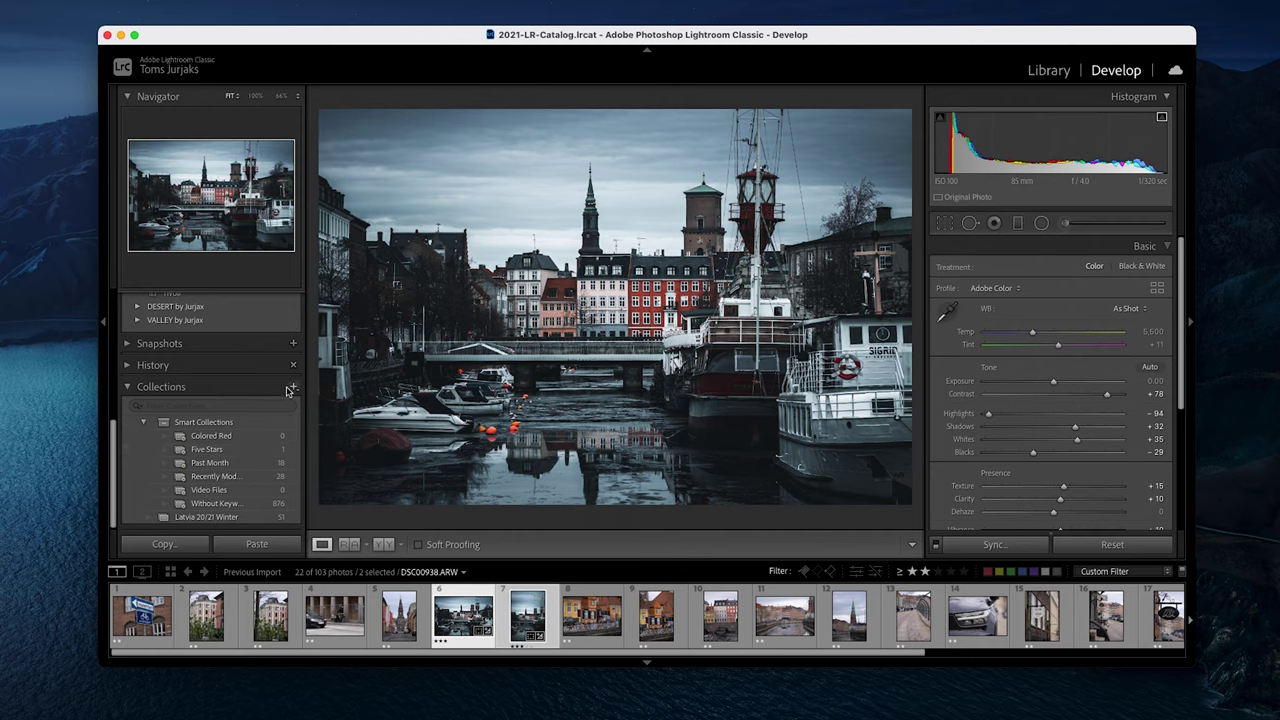
pyautogui.click(291, 389)
pyautogui.click(302, 402)
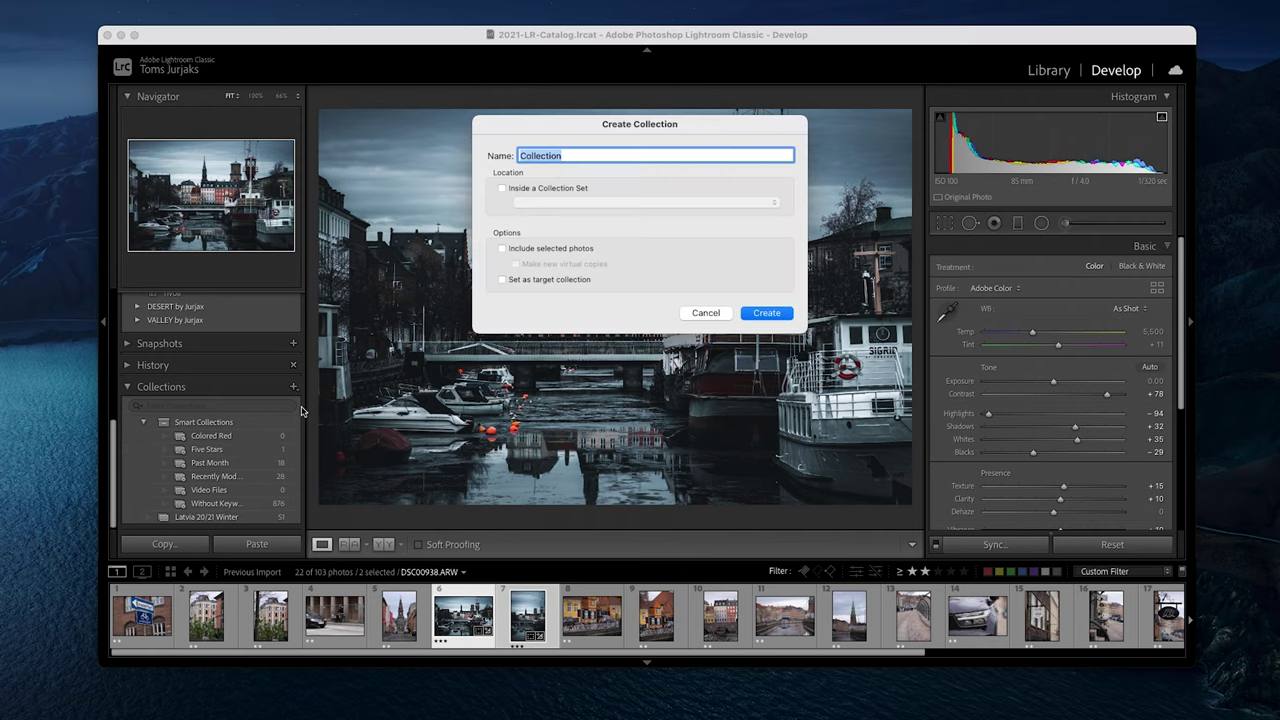
pyautogui.write('Copenhagen')
pyautogui.press('Return')
# Add both selected harbor photos to the Copenhagen collection, then bring up the harbor photo's context menu.
pyautogui.scroll(3, 257, 412)
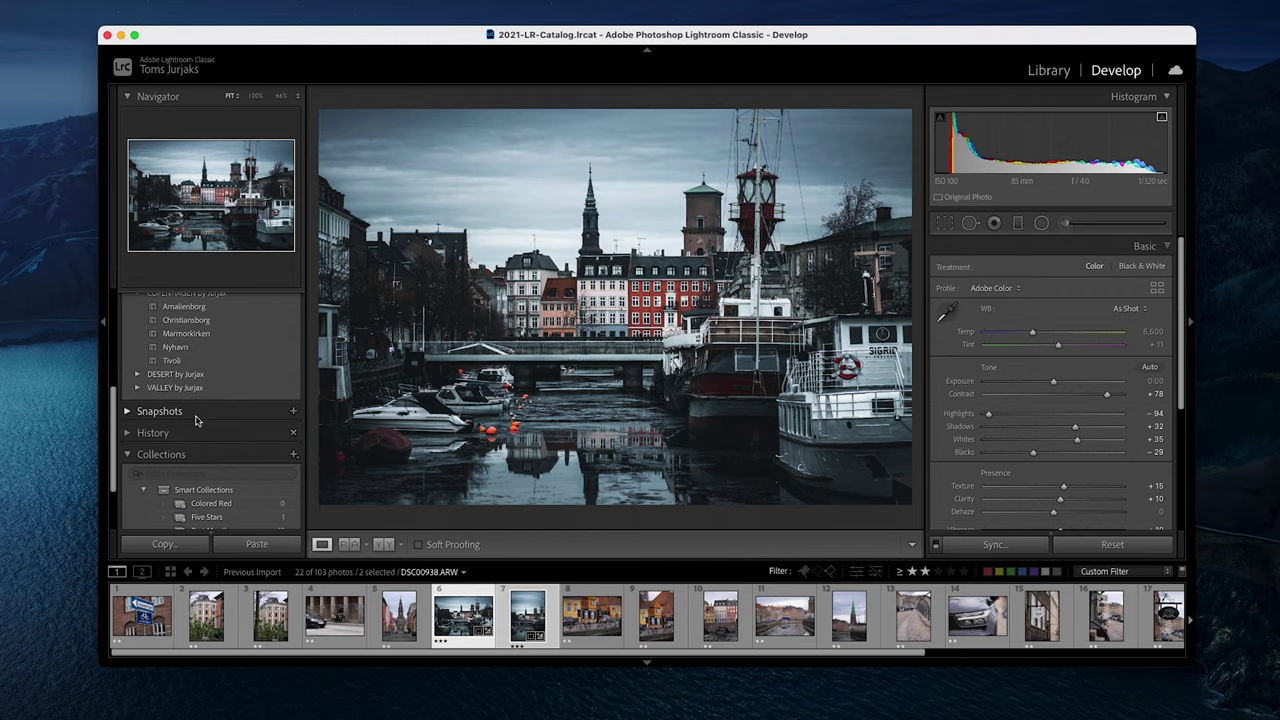
pyautogui.scroll(-3, 198, 418)
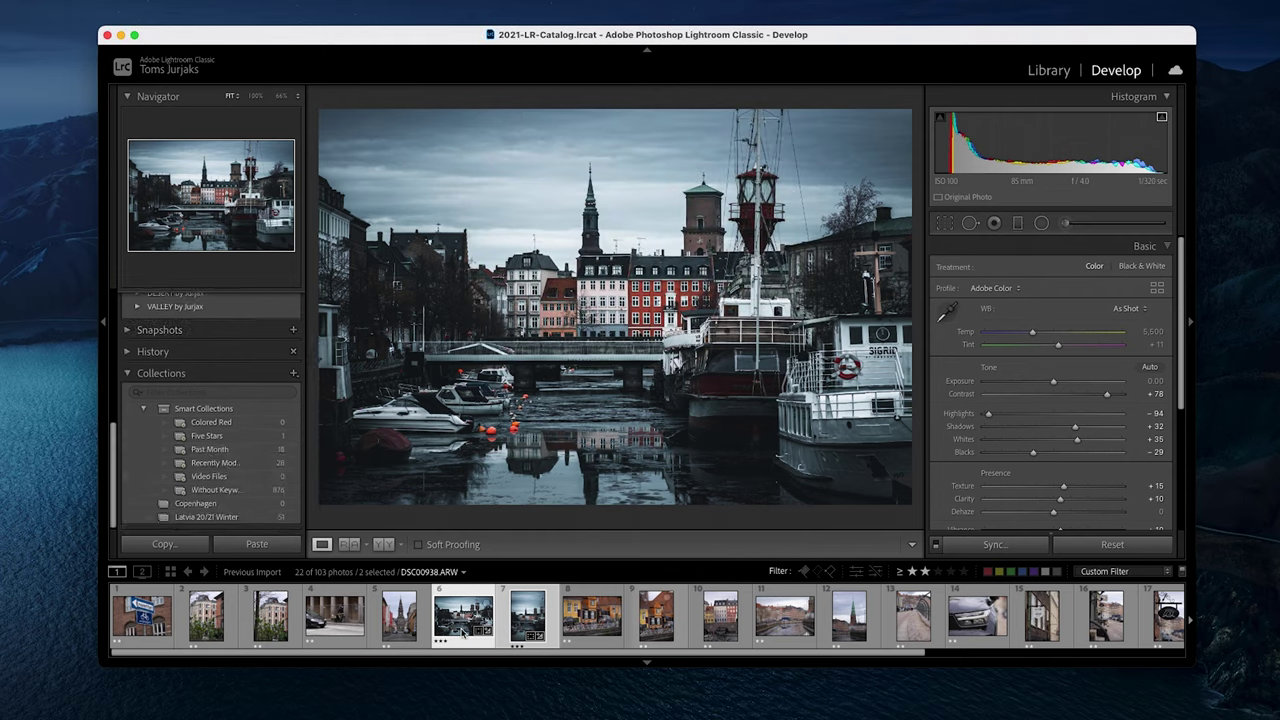
pyautogui.moveTo(452, 617); pyautogui.dragTo(247, 506)
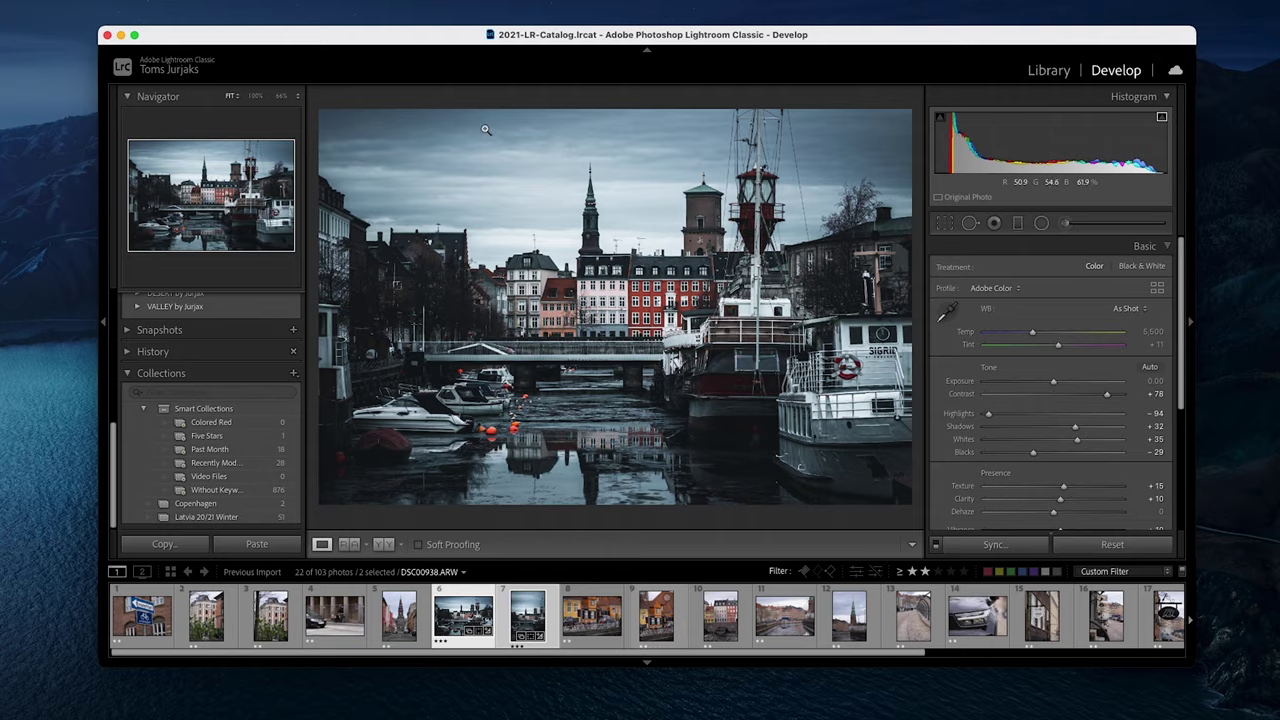
pyautogui.rightClick(487, 125)
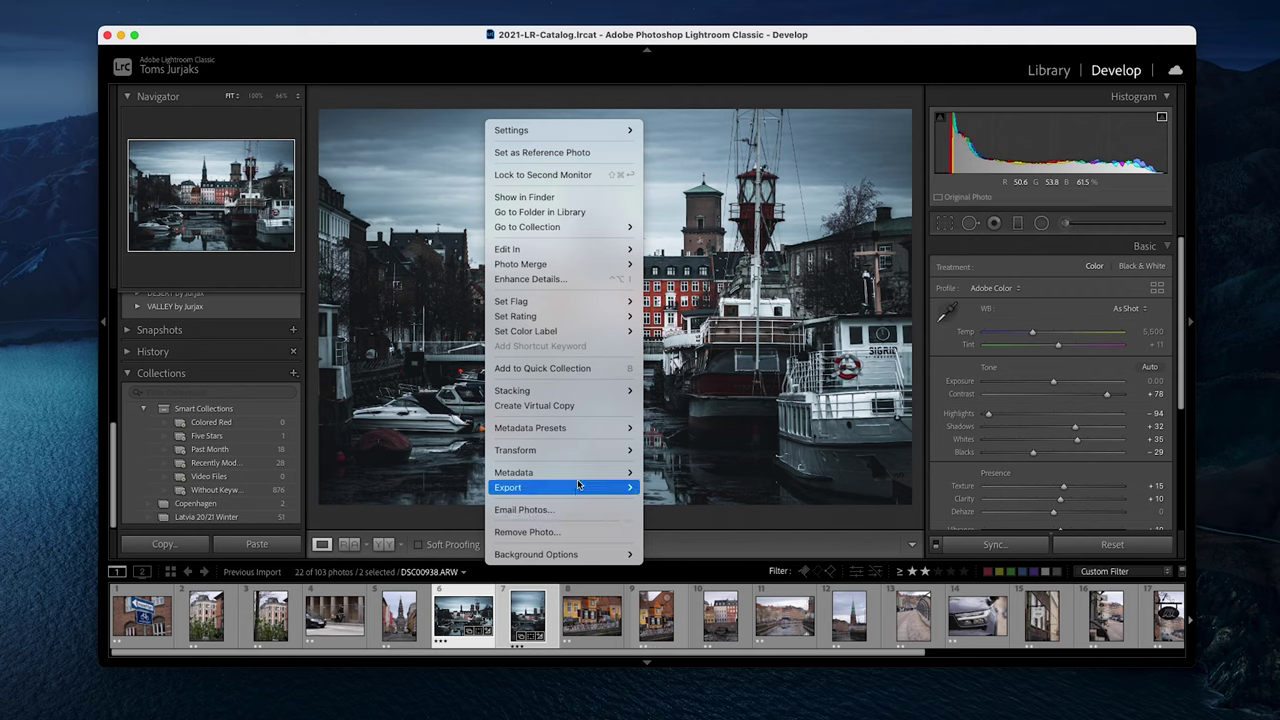
pyautogui.moveTo(580, 487)
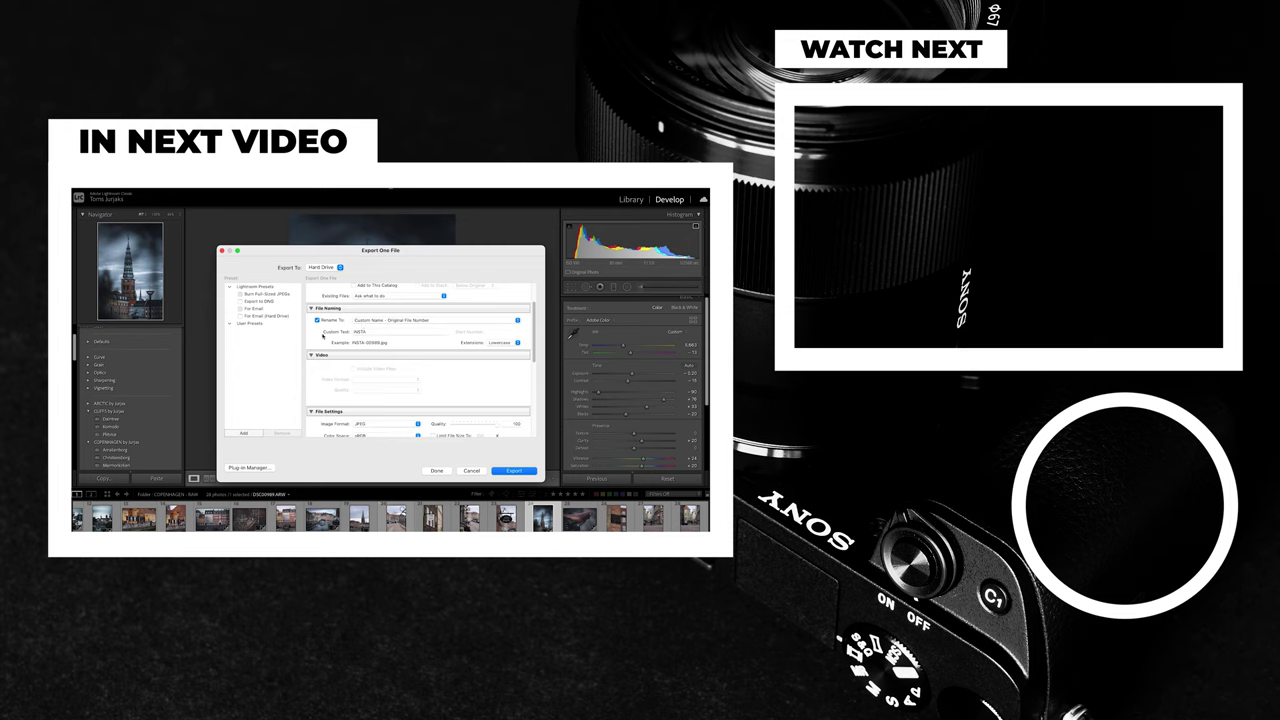